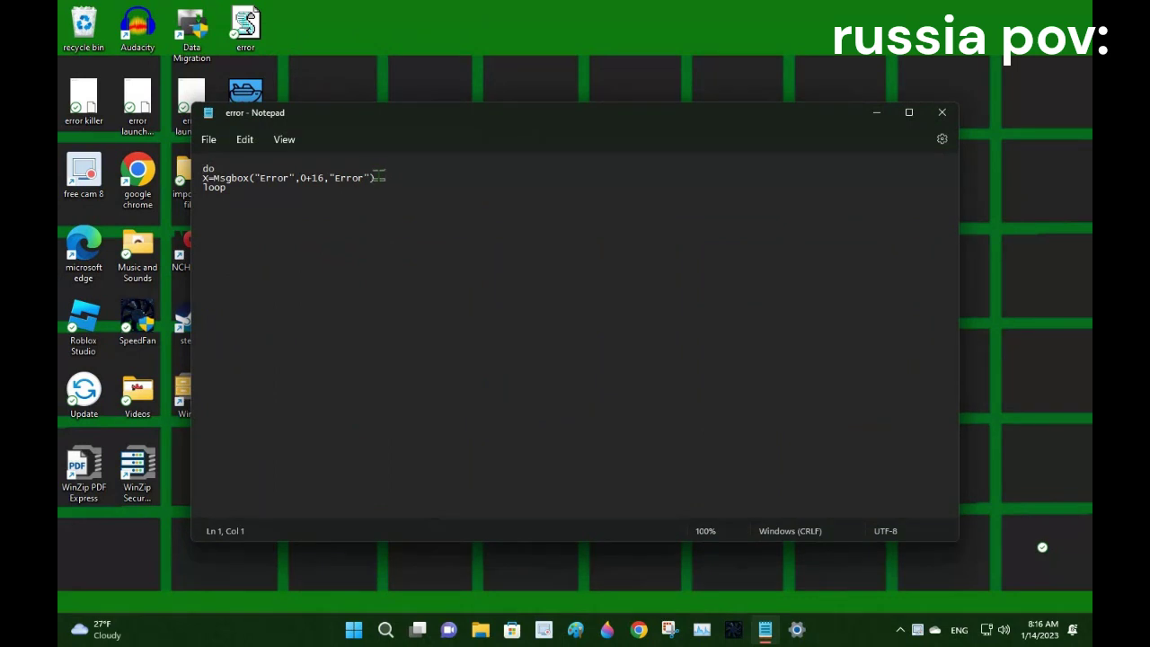
Step: Copy the looping X=Msgbox("Error",0+16,"Error") script from the error file into a new blank Notepad document
drag(202, 178, 396, 195)
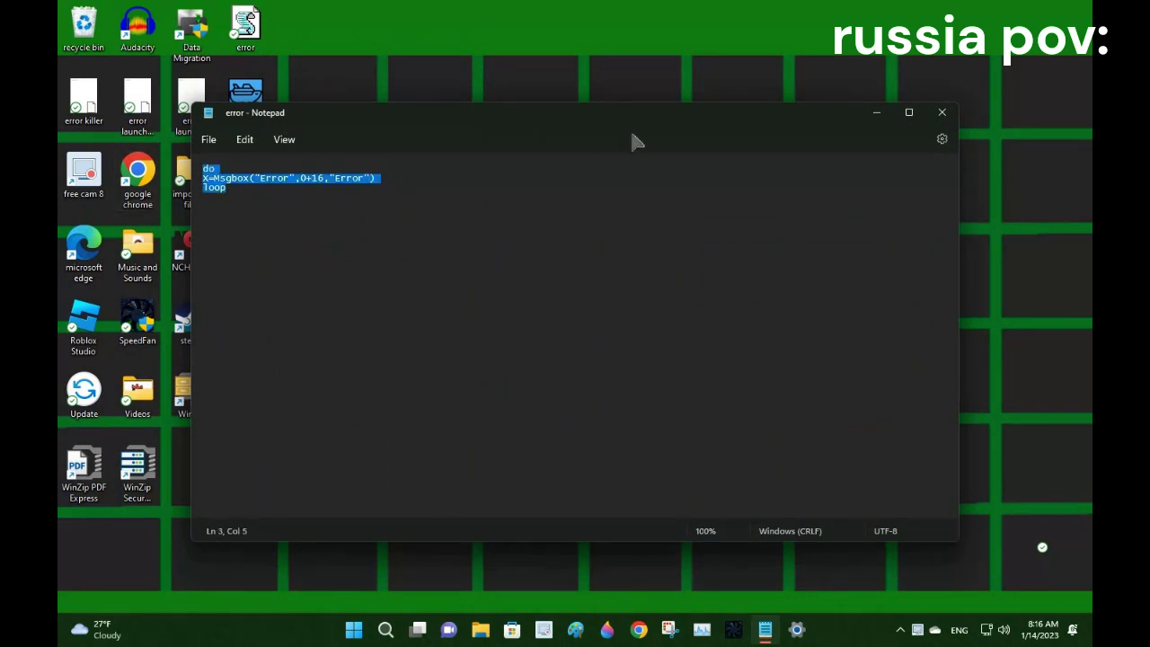
click(770, 624)
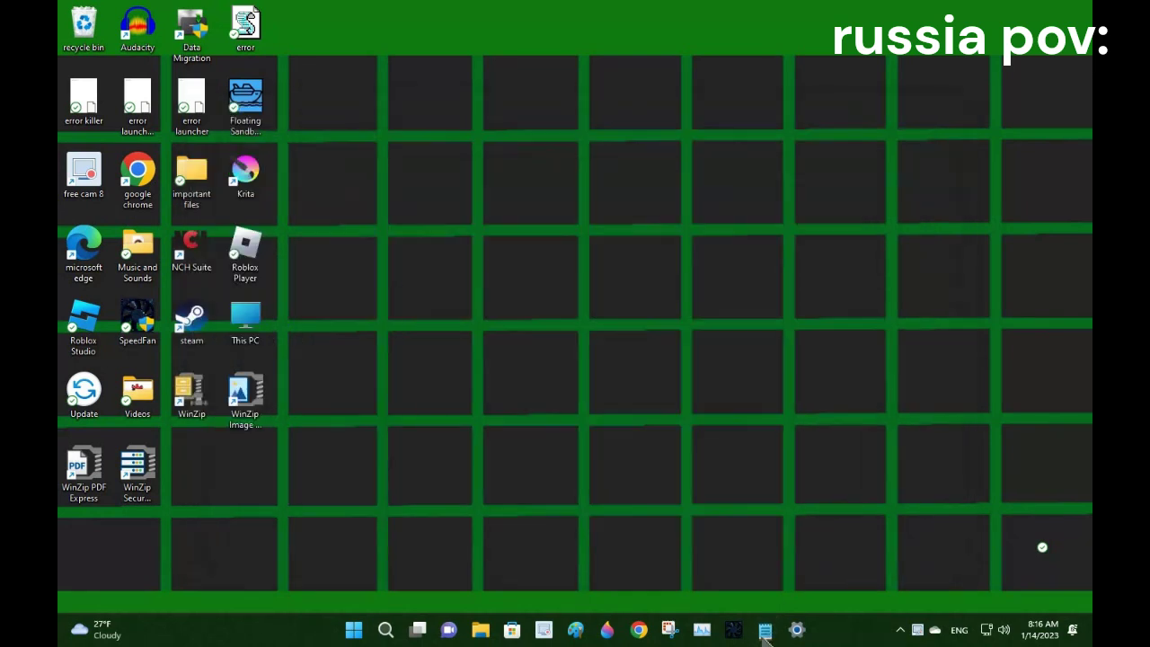
key(alt+Tab)
click(939, 110)
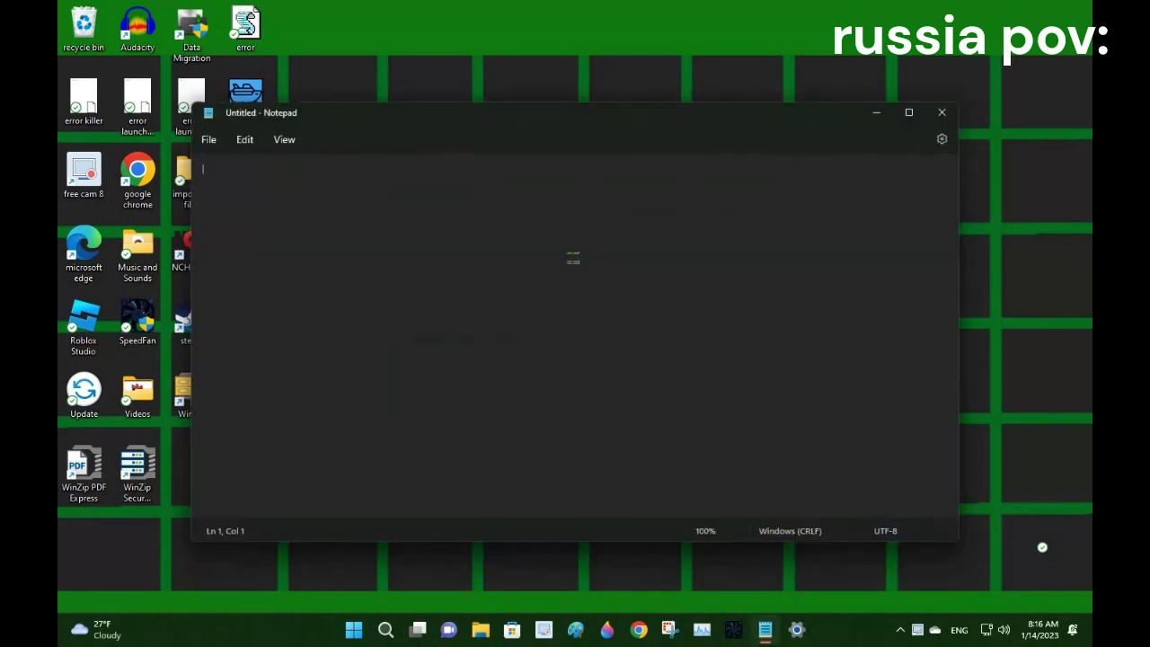
text(do X=Msgbox("Error",0+16,"Error") loop)
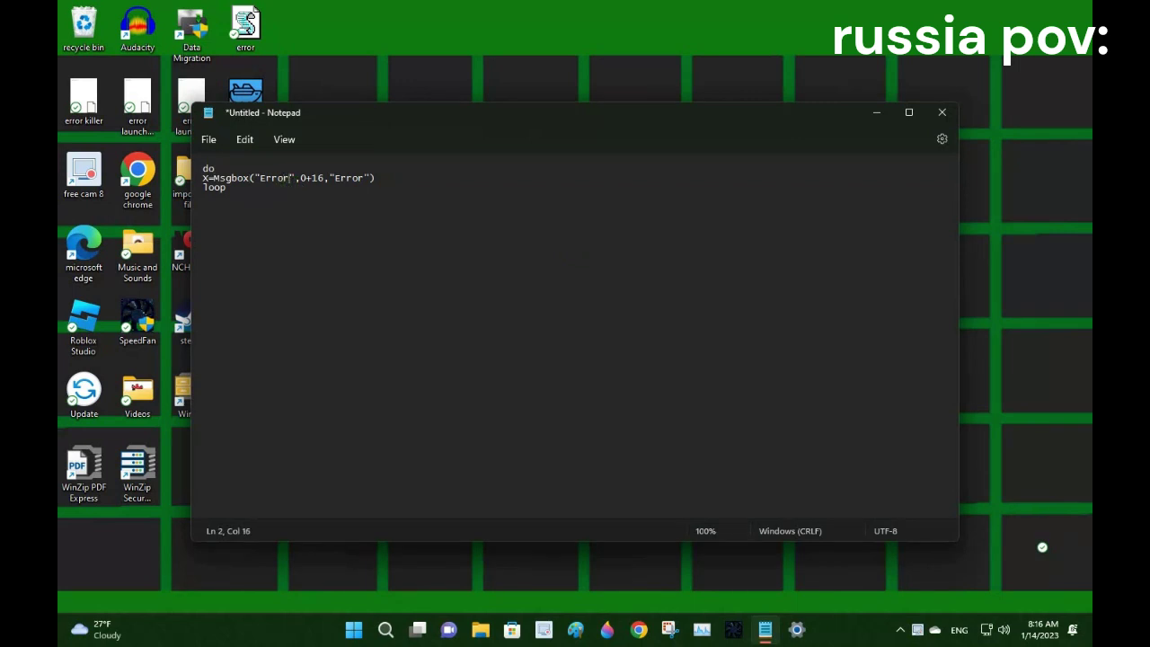
Step: Delete the word Error from the message text, the first quoted string of the Msgbox line
key(BackSpace)
key(BackSpace)
key(BackSpace)
key(BackSpace)
key(BackSpace)
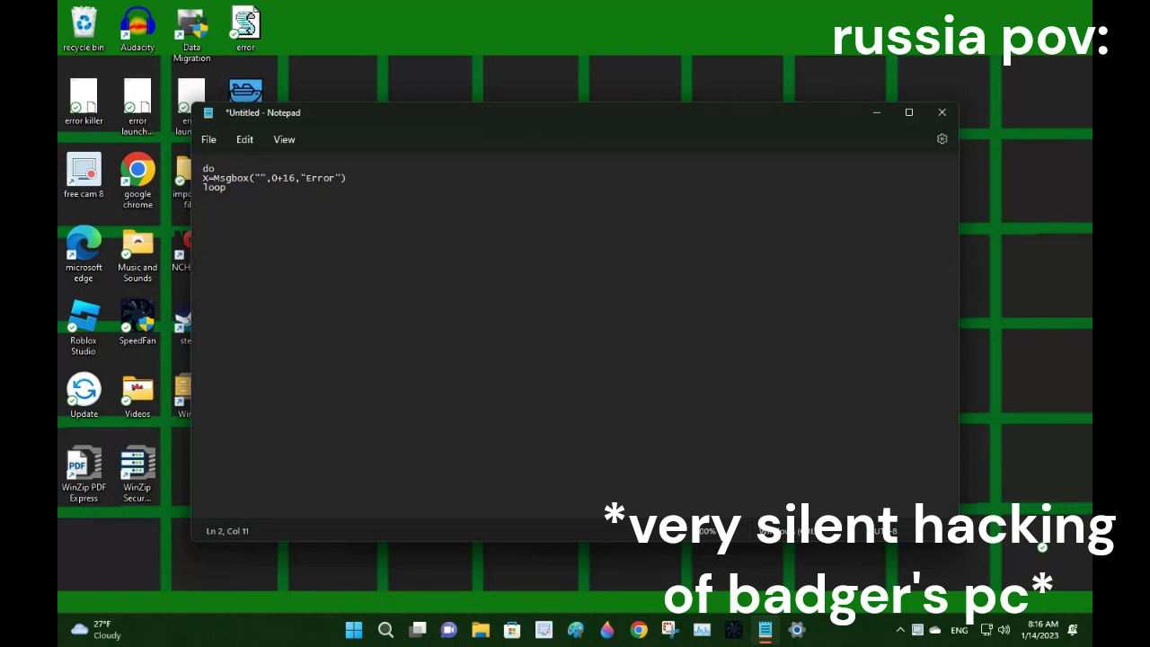
text(HHAHAH)
key(BackSpace)
key(BackSpace)
key(BackSpace)
key(BackSpace)
key(BackSpace)
key(BackSpace)
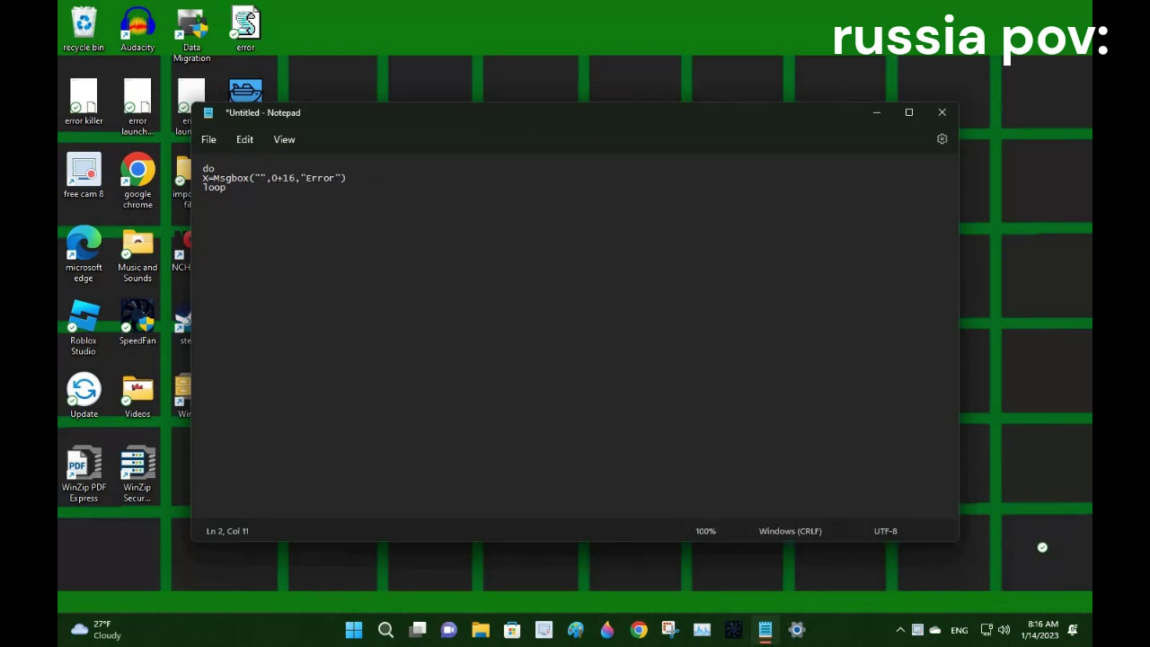
Step: Enter "XAXAXAXAXA! I HACK UR PC!" as the message text and "XAXAXAXA!" as the title in the Msgbox line
text(XAXAXAXAXA)
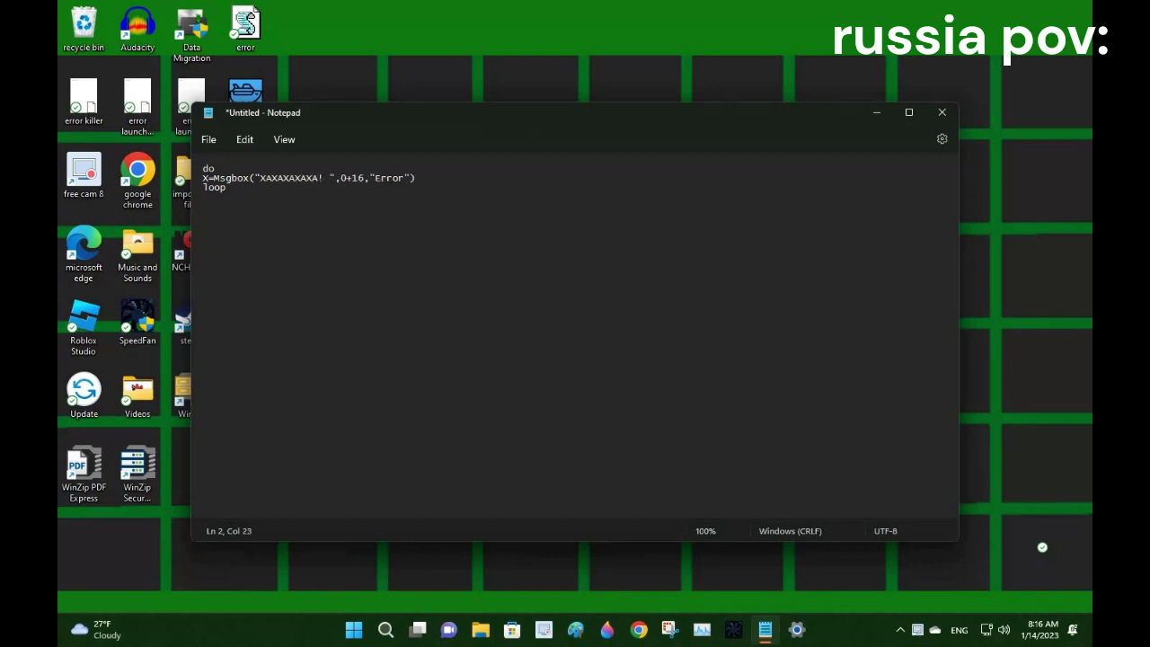
text(! I HACK UR PC!)
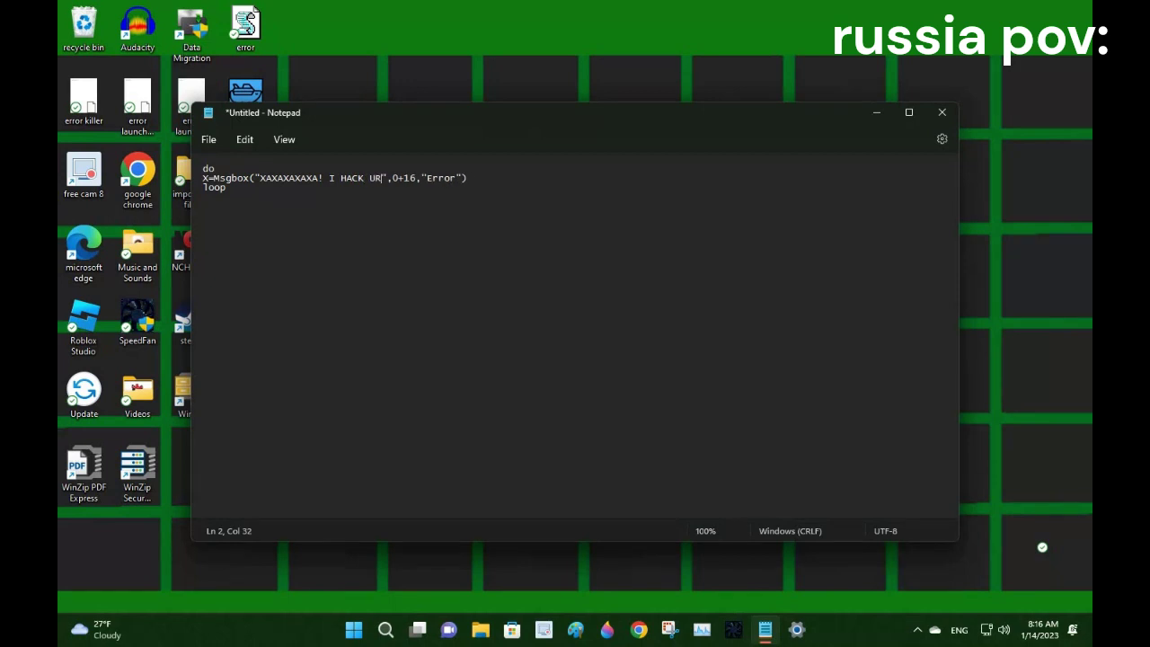
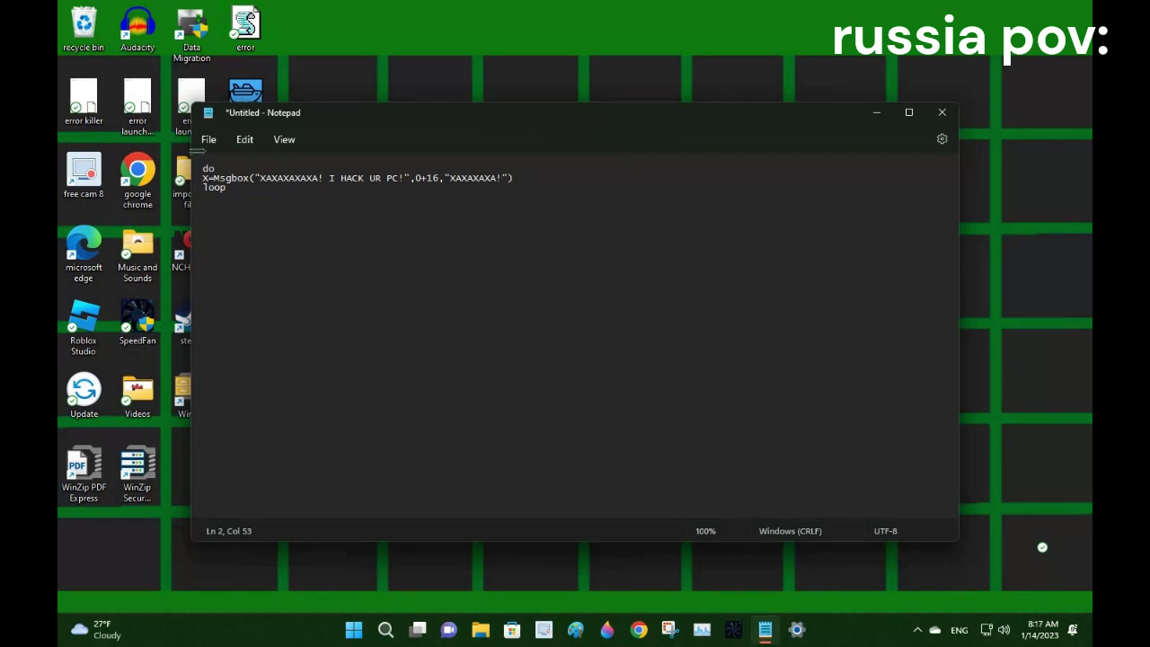
Step: Save the document in Documents as a VBScript file named Important file, with the save type set to All files
click(207, 141)
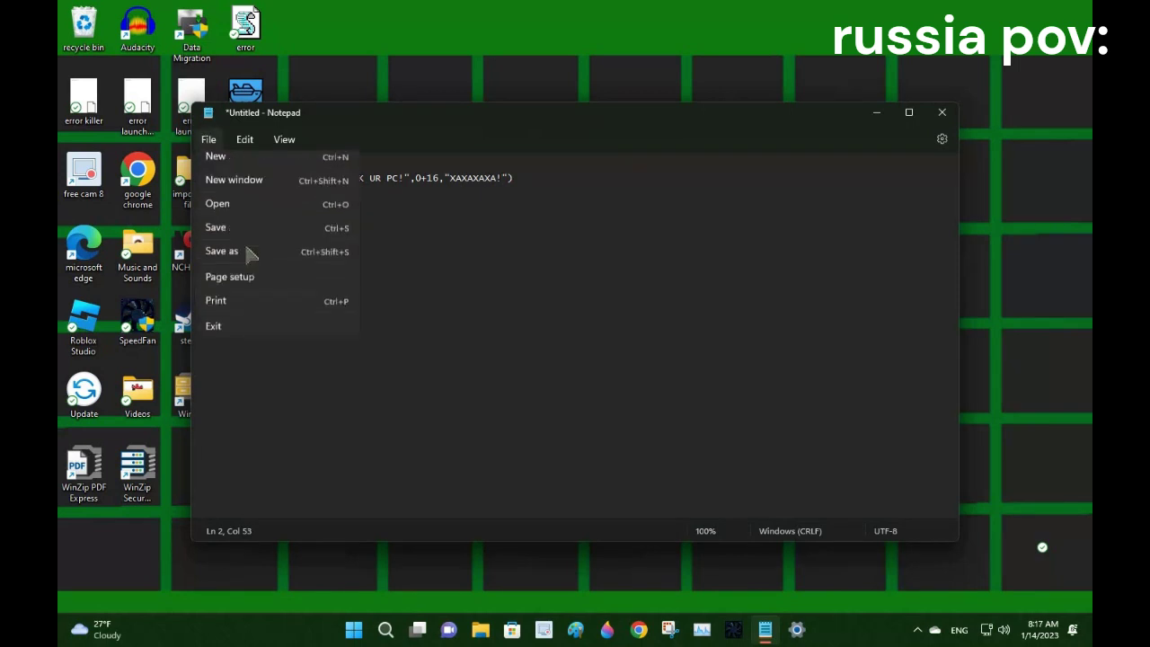
click(332, 261)
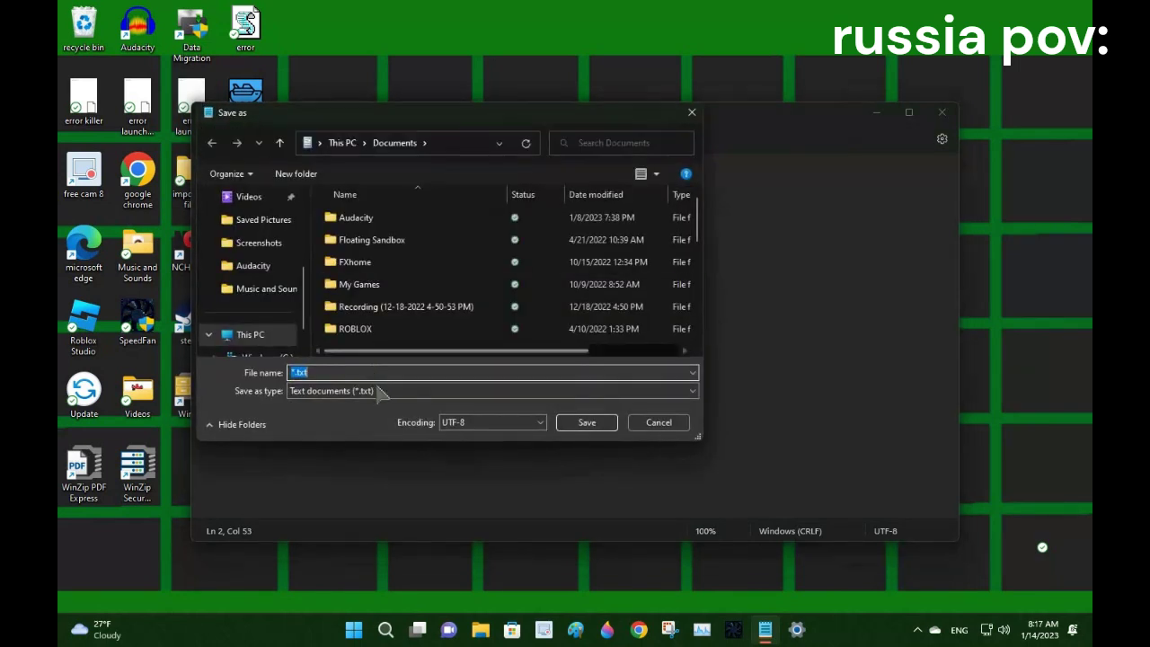
click(360, 390)
click(350, 416)
click(350, 373)
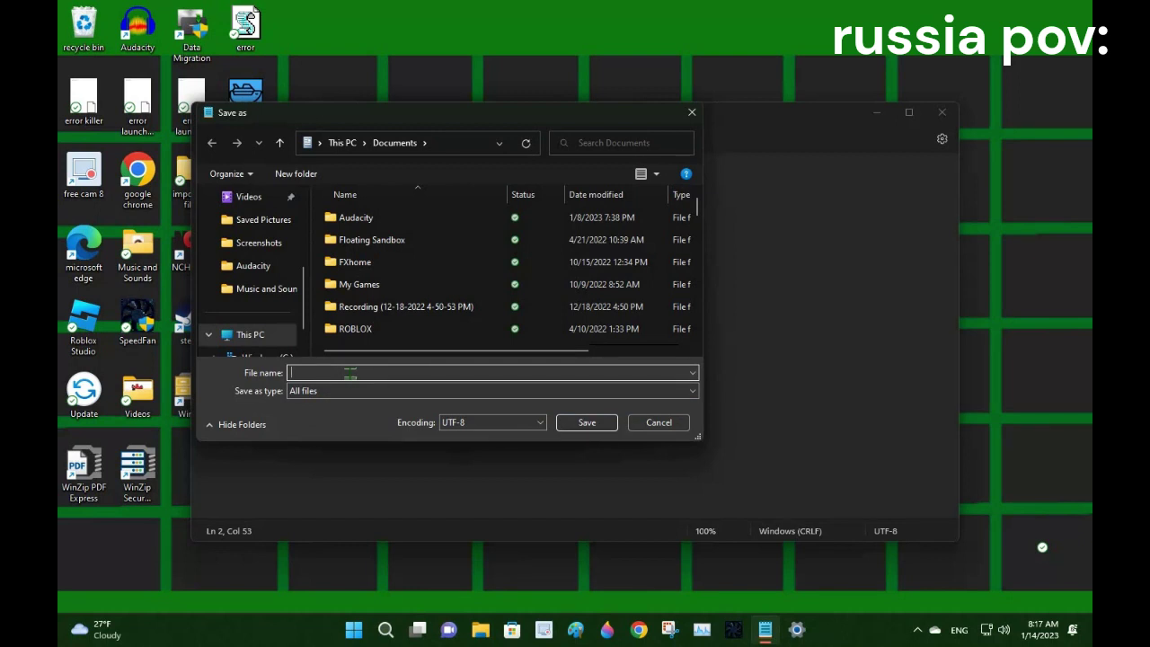
text(Im)
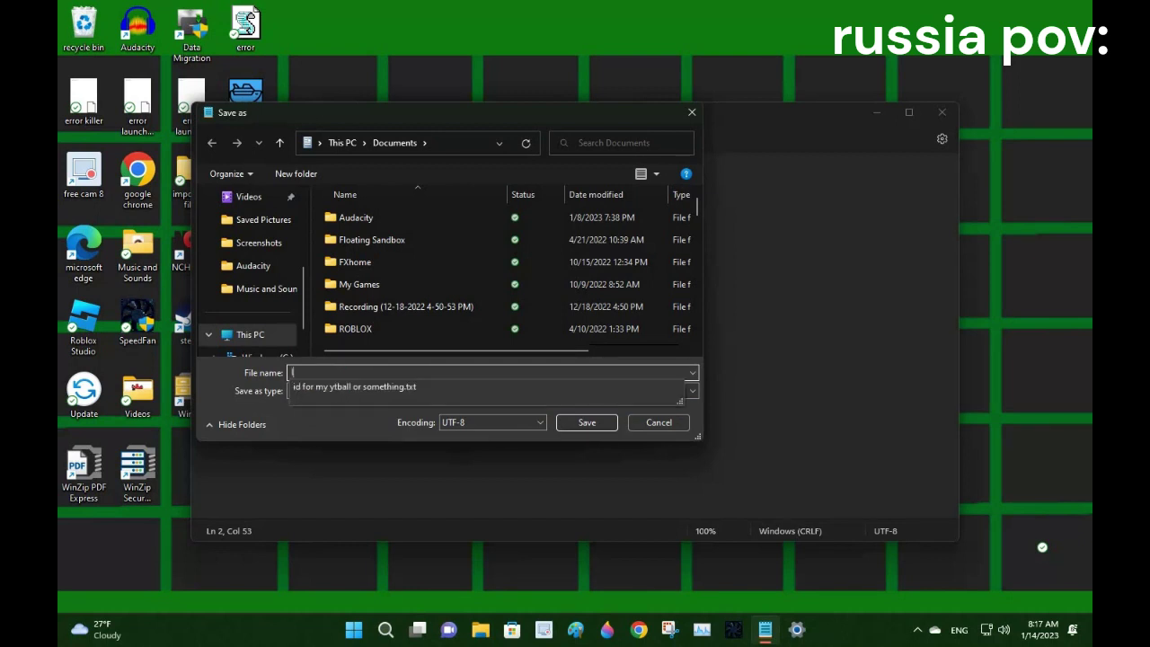
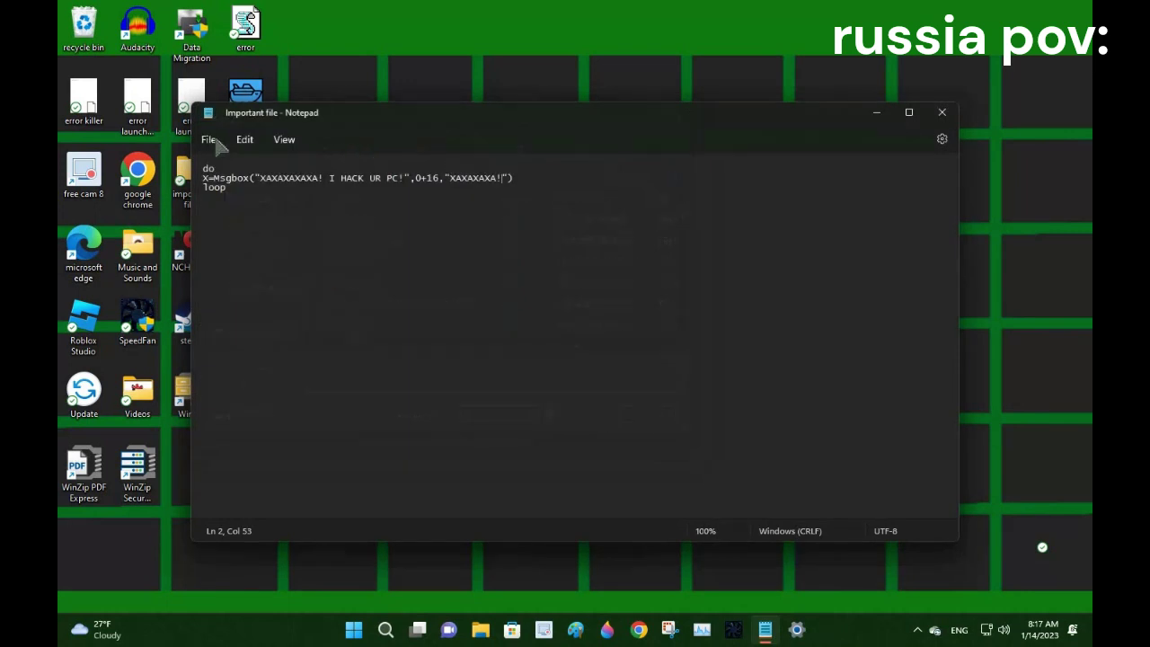
click(213, 144)
click(218, 146)
click(217, 141)
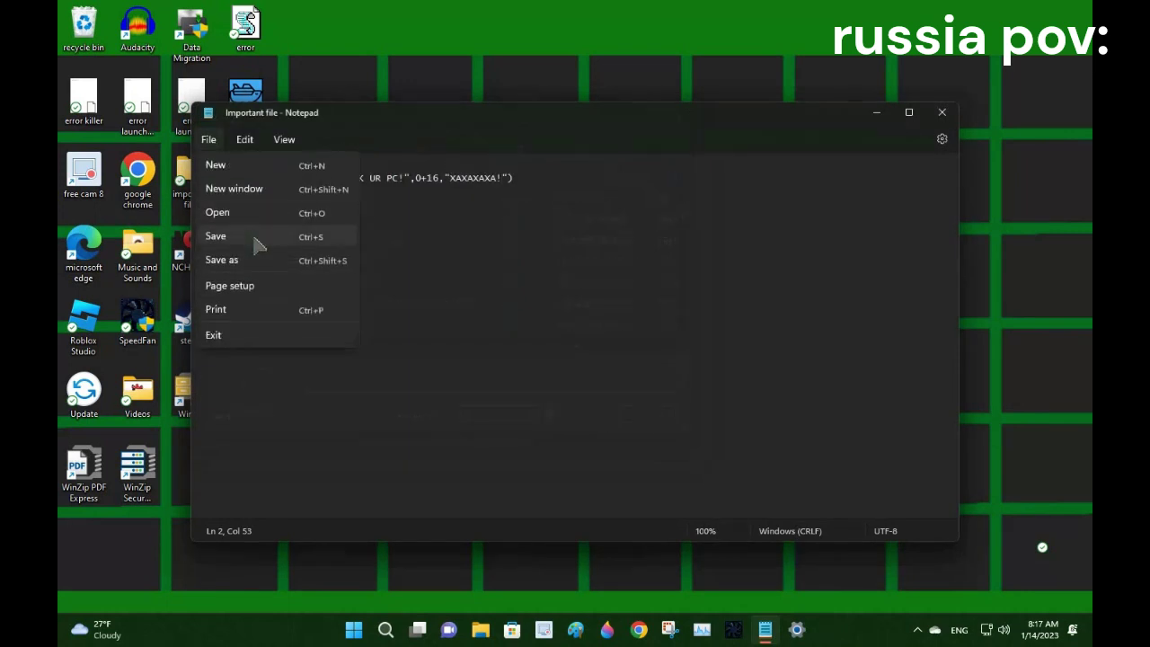
click(206, 135)
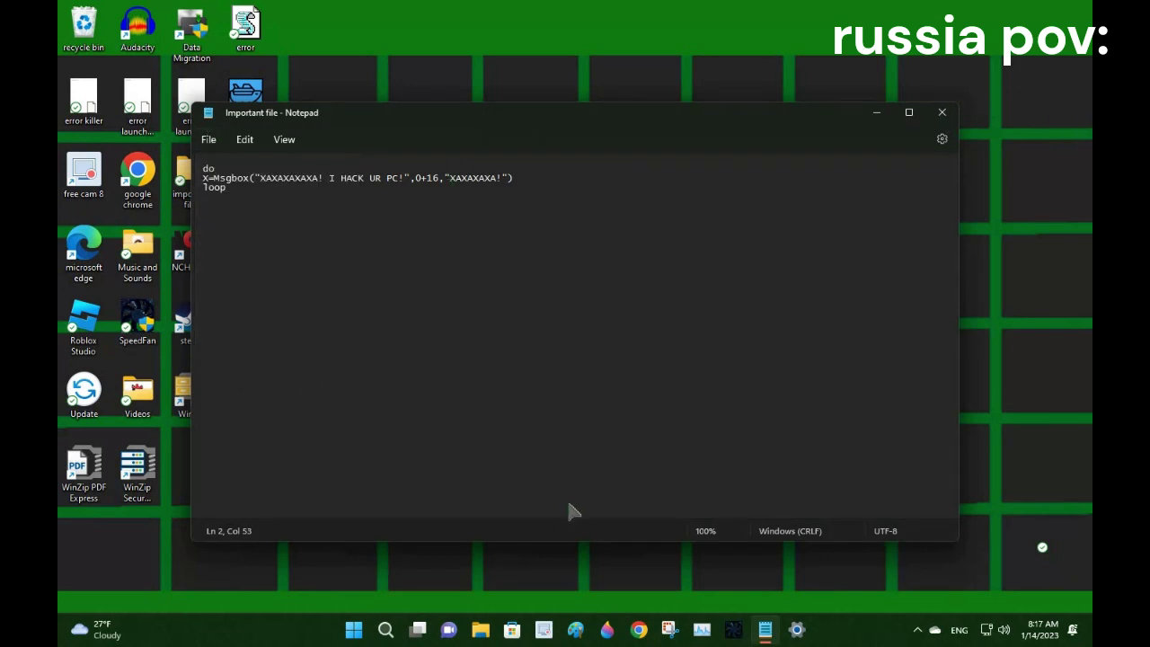
Step: Switch to File Explorer and look through the Documents folder for the saved Important file script
click(480, 630)
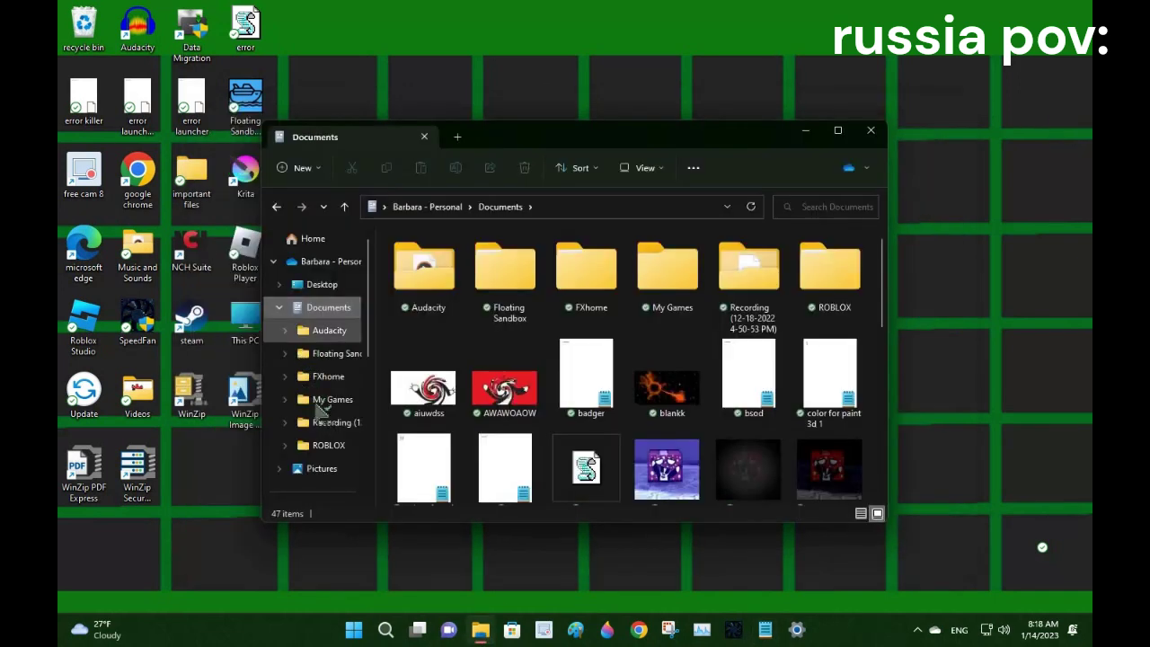
click(322, 284)
scroll(584, 325, down, 1)
scroll(770, 318, up, 1)
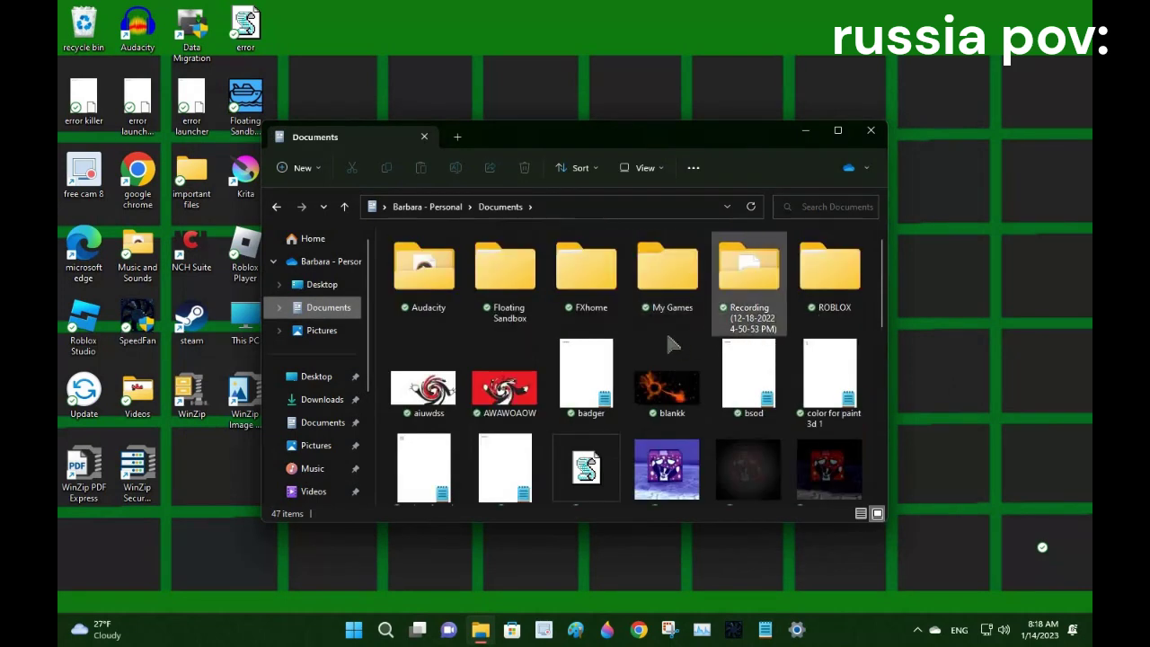
scroll(669, 341, down, 2)
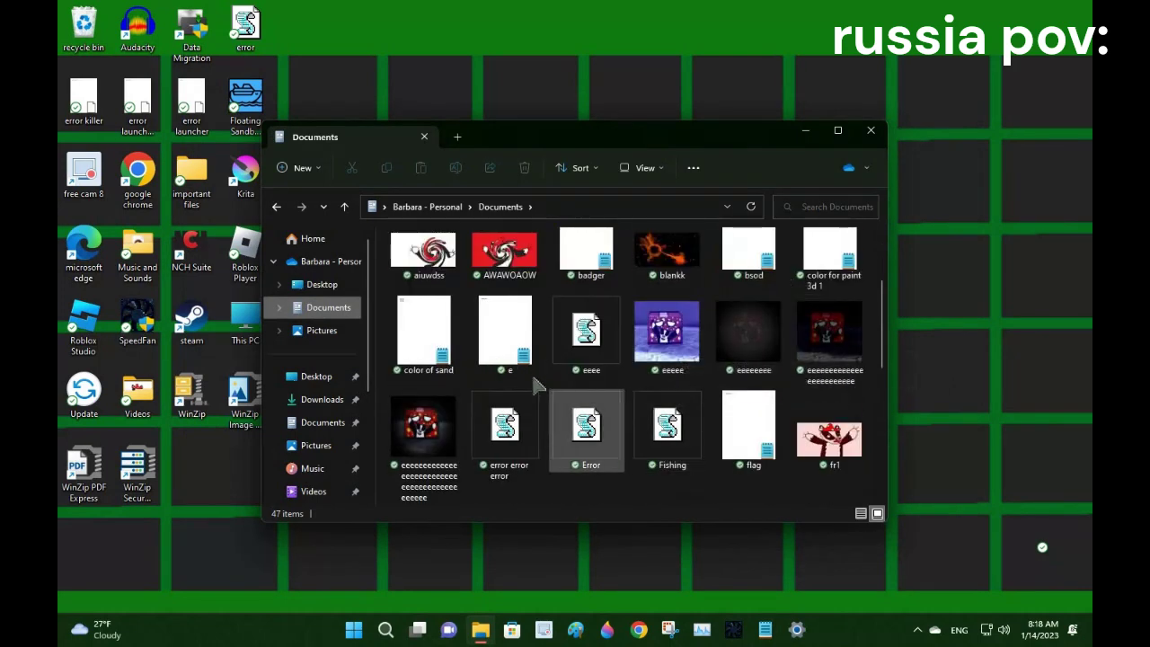
scroll(534, 380, down, 4)
scroll(516, 376, up, 1)
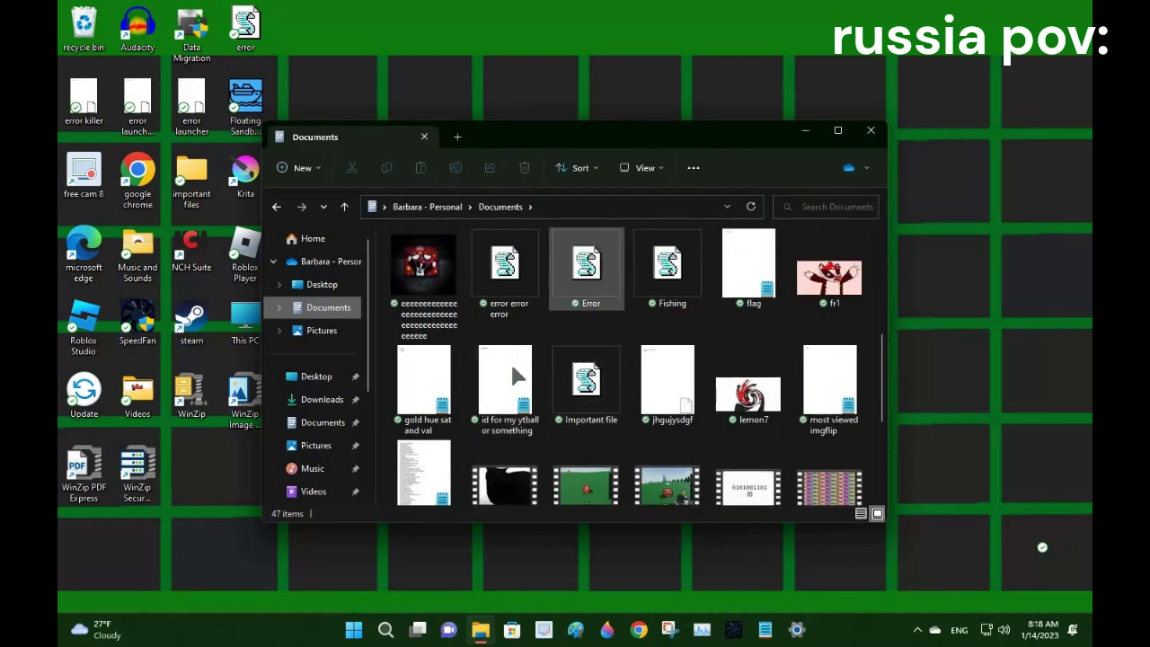
scroll(572, 373, down, 1)
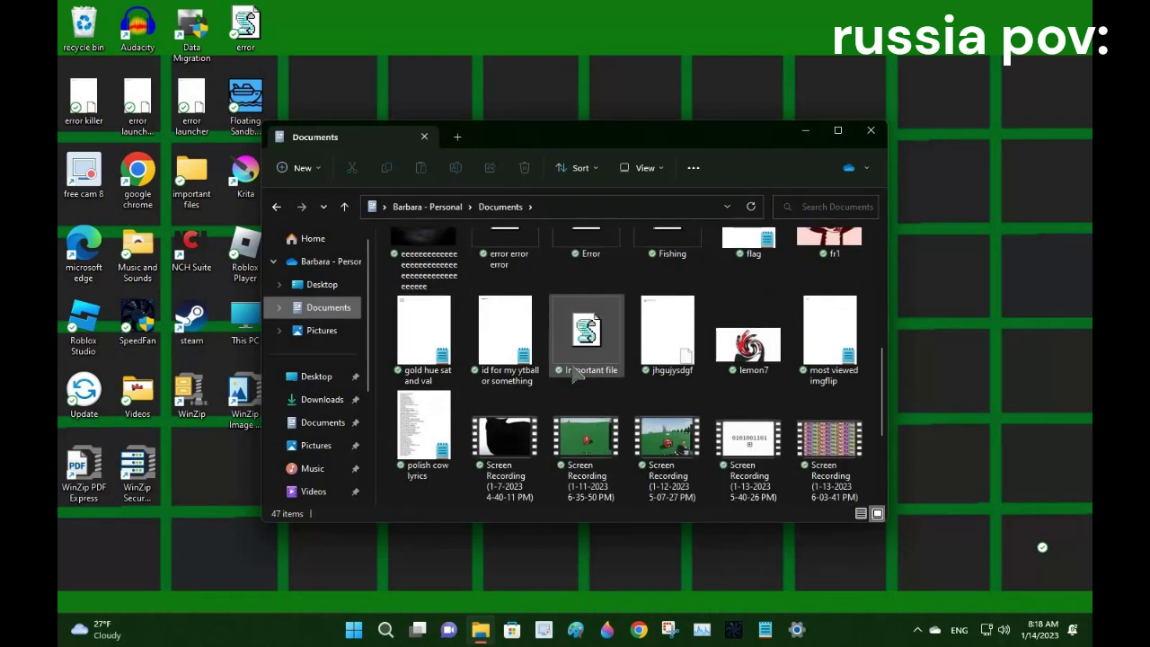
scroll(575, 376, down, 2)
scroll(526, 337, down, 2)
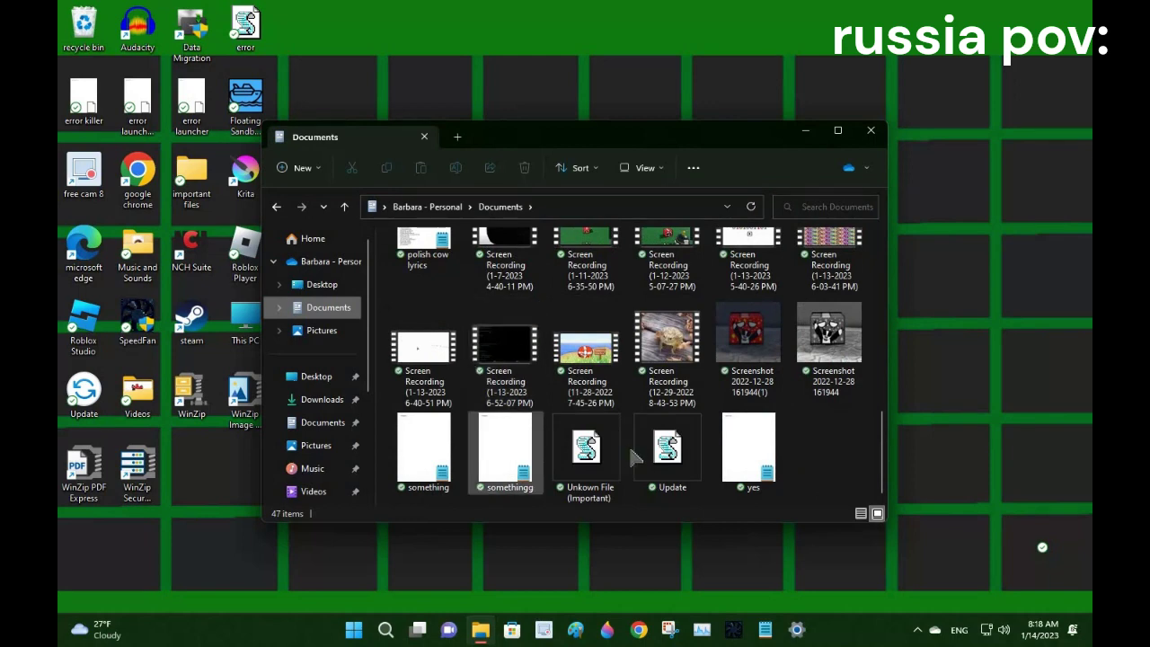
scroll(437, 299, up, 1)
right_click(438, 292)
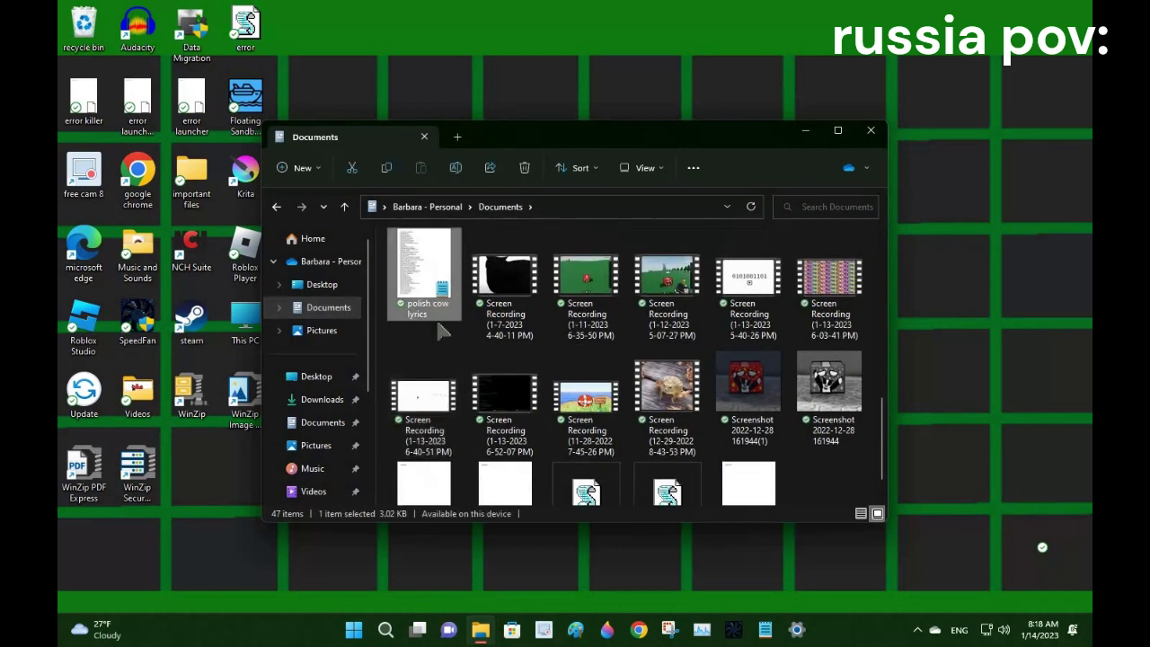
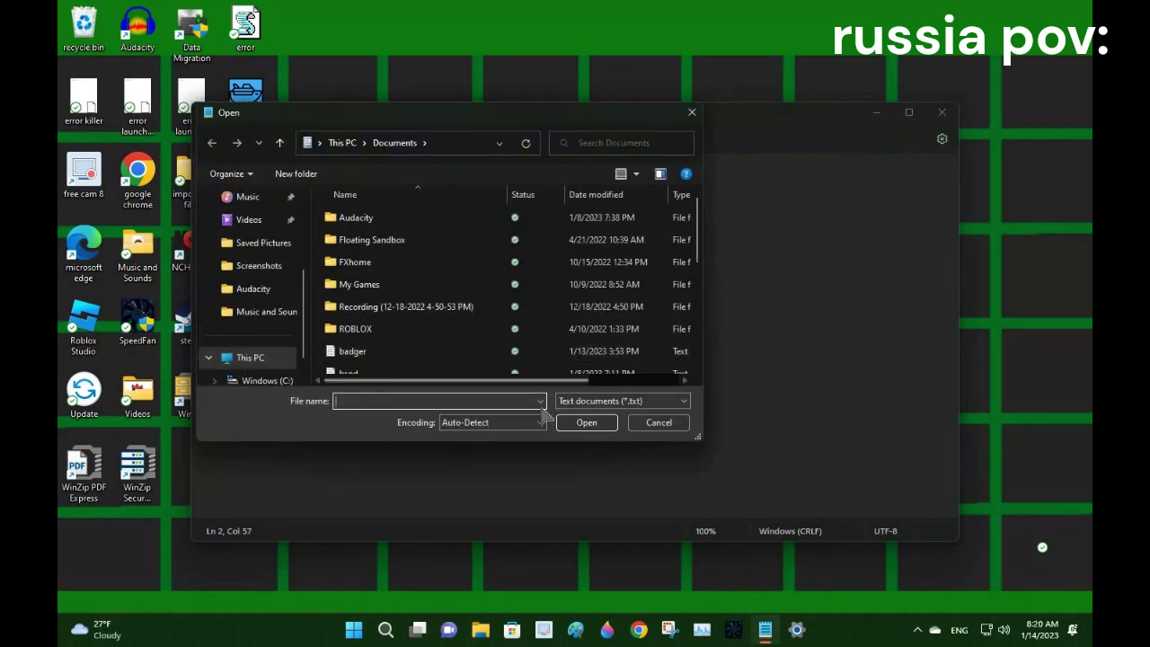
Step: Close the script in Notepad and open the file location of Important file from File Explorer's recent files
key(Escape)
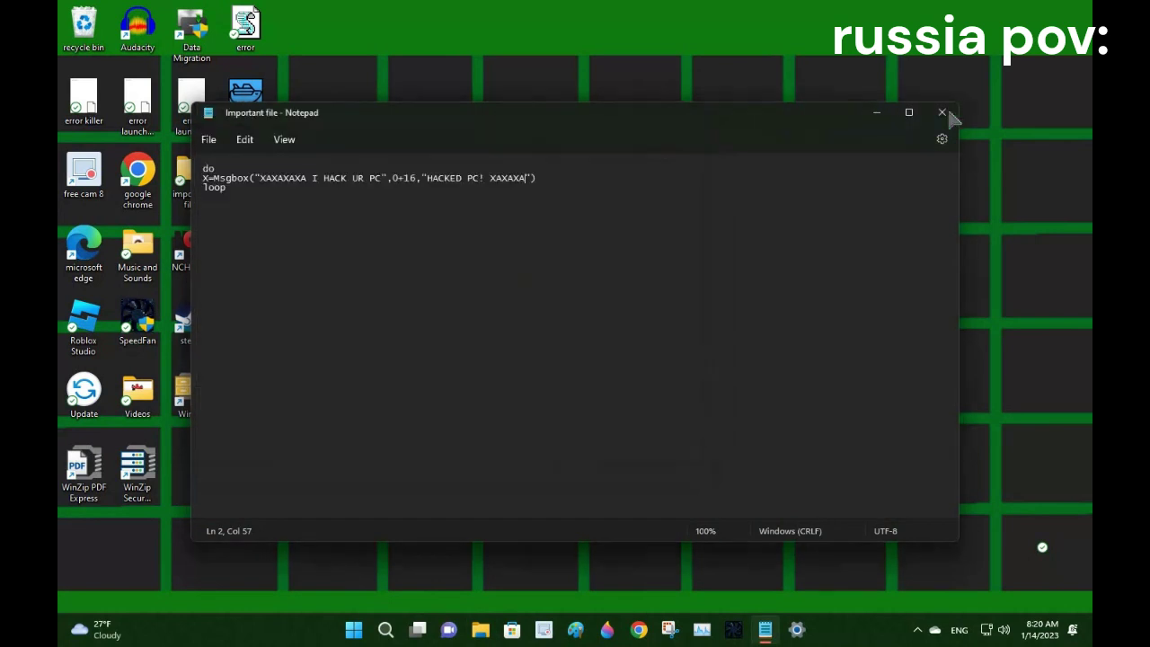
click(941, 112)
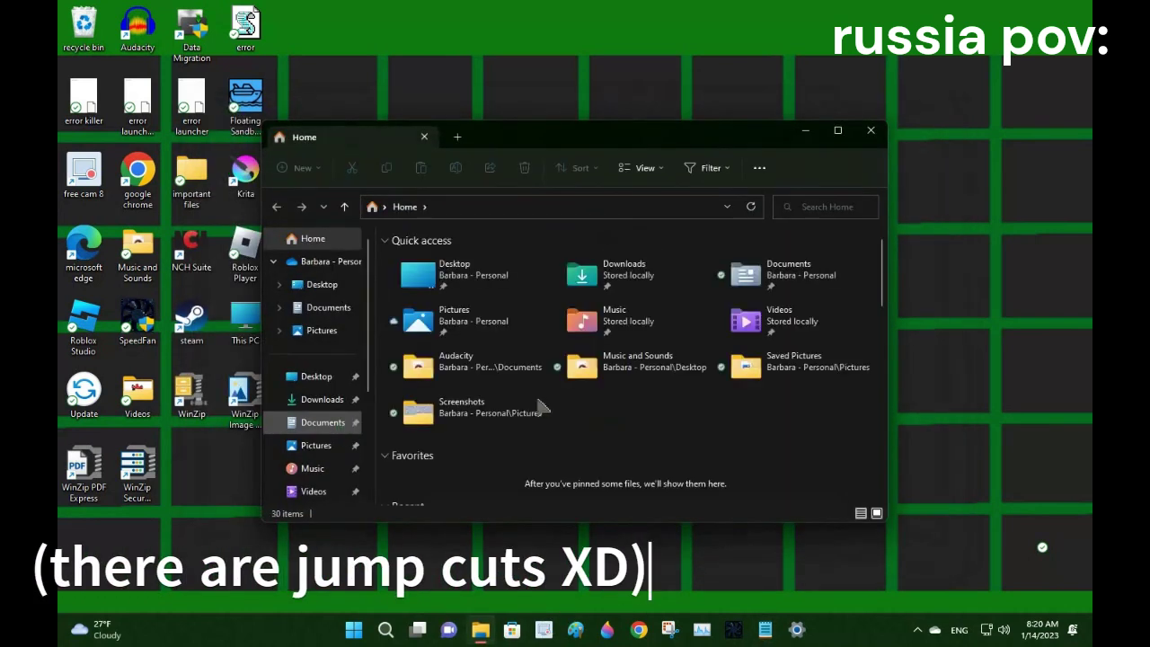
scroll(538, 409, down, 3)
right_click(499, 412)
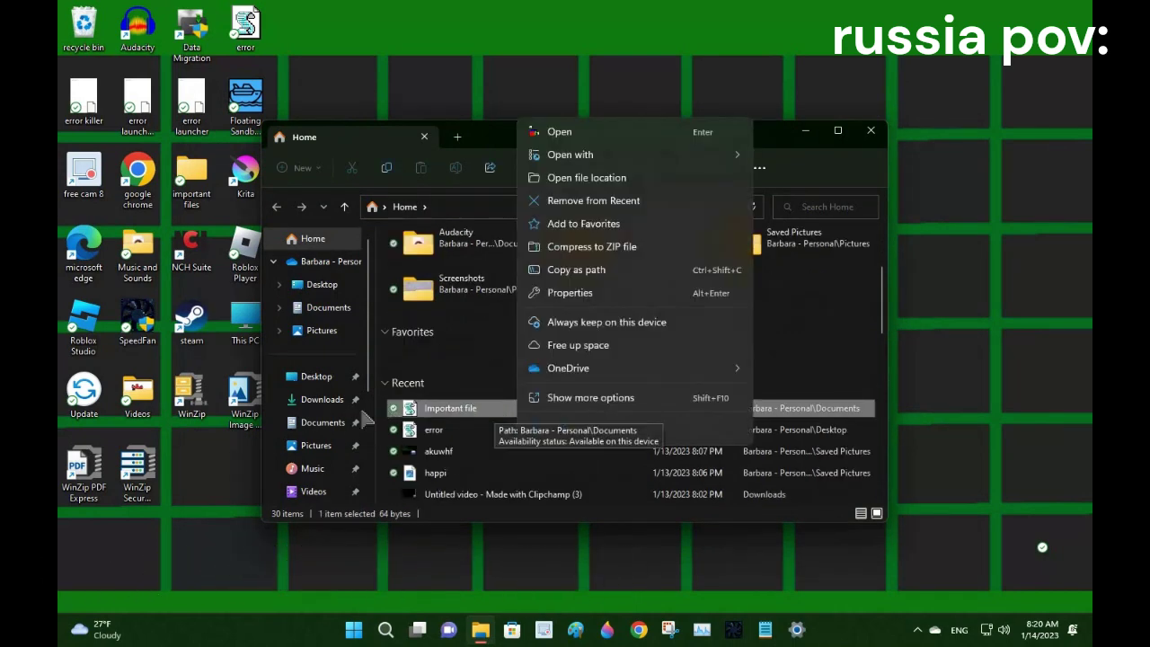
click(585, 177)
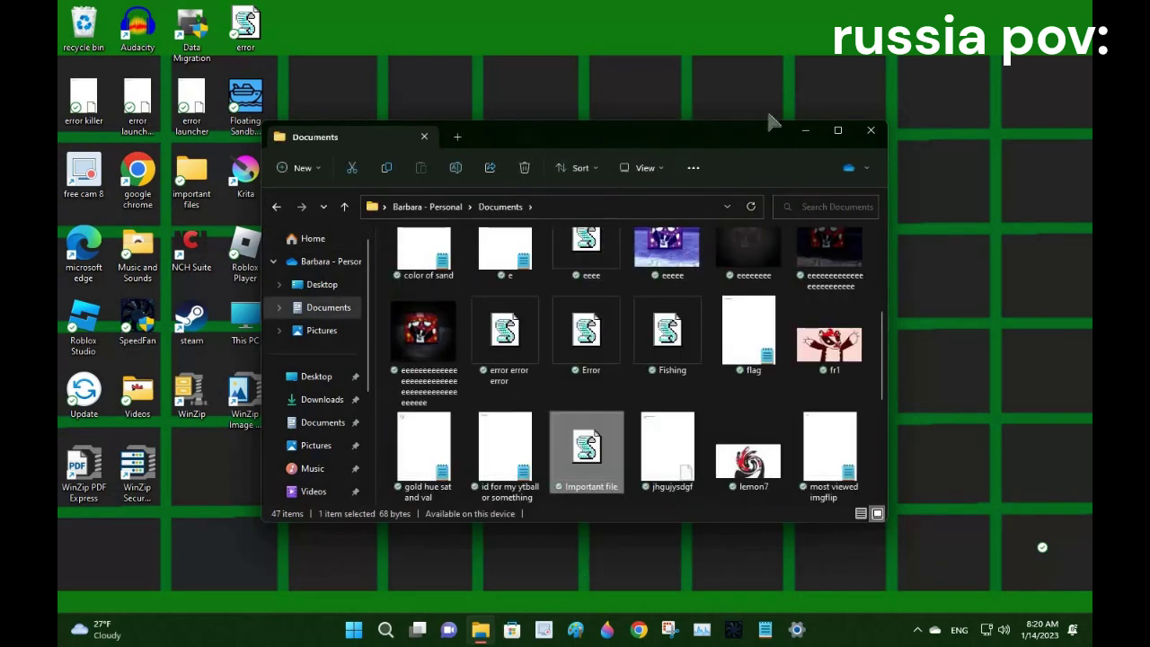
Step: Examine the scripts and other files surrounding Important file in the Documents folder
drag(575, 137, 618, 131)
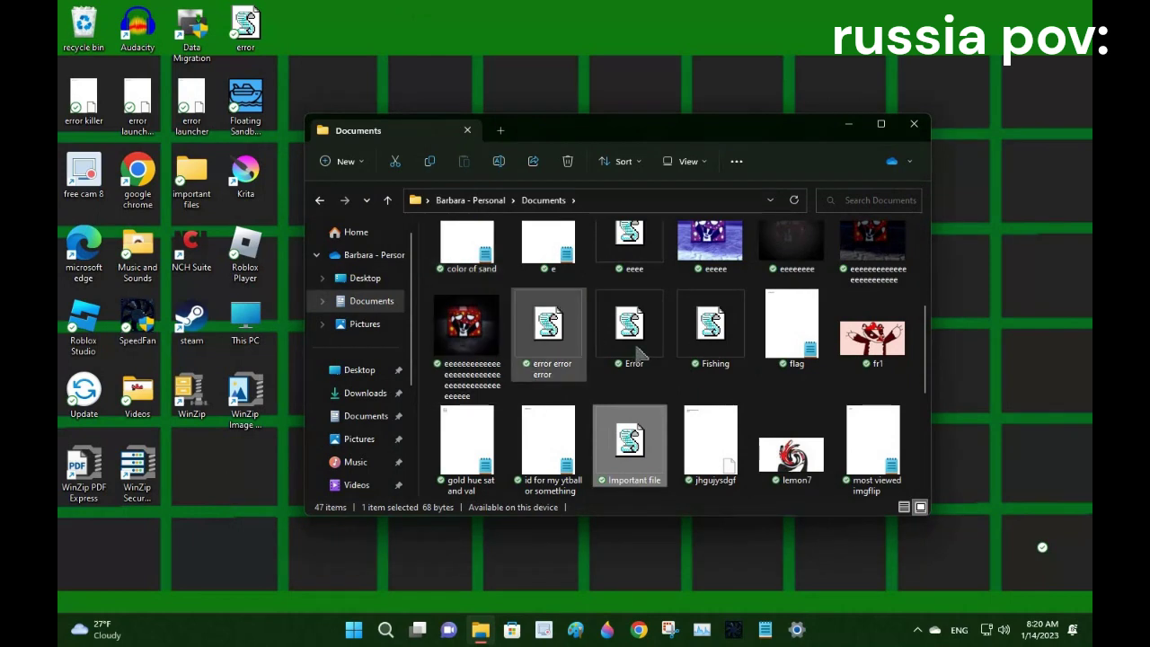
scroll(632, 337, down, 1)
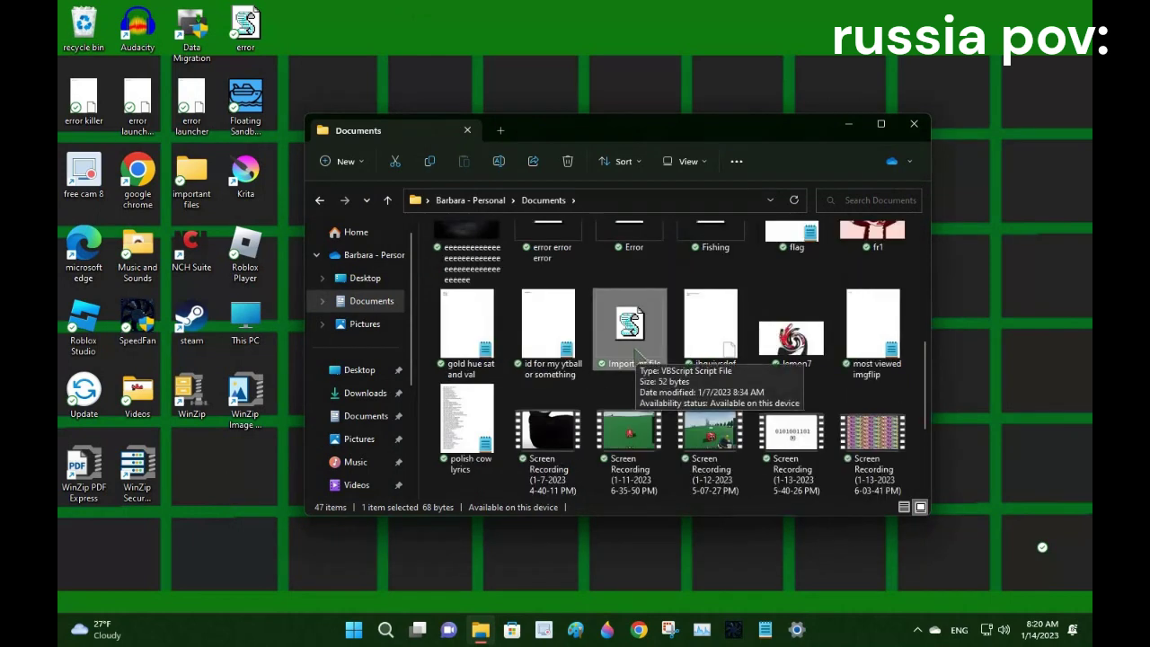
scroll(655, 384, up, 1)
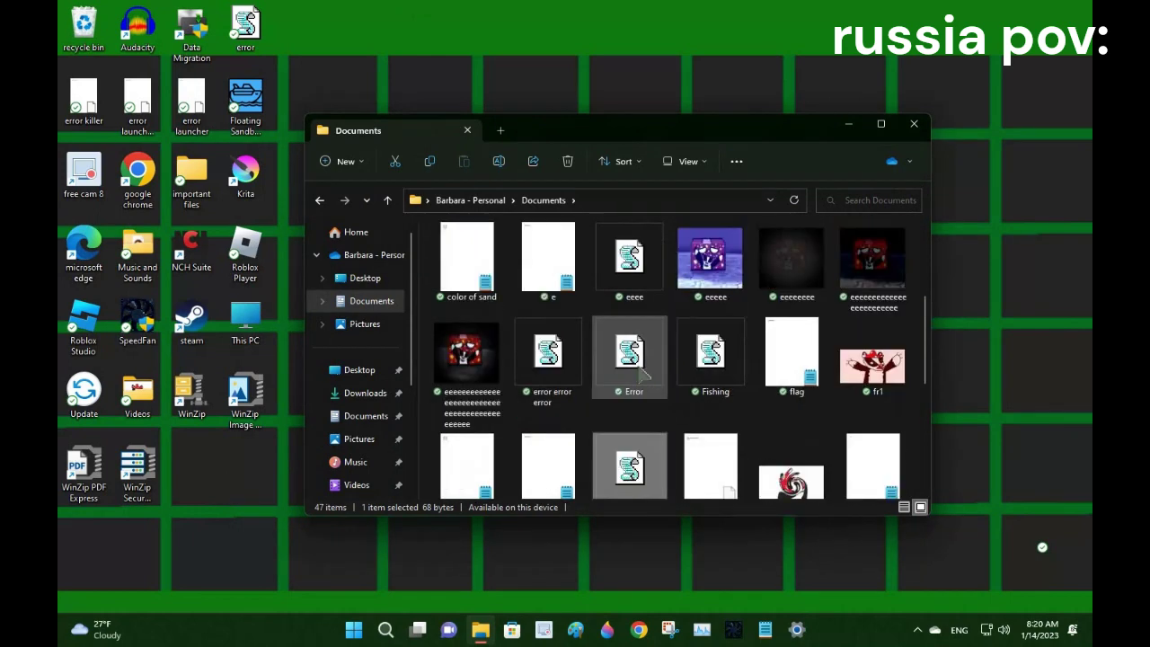
scroll(643, 377, up, 1)
scroll(639, 368, down, 1)
scroll(639, 372, up, 1)
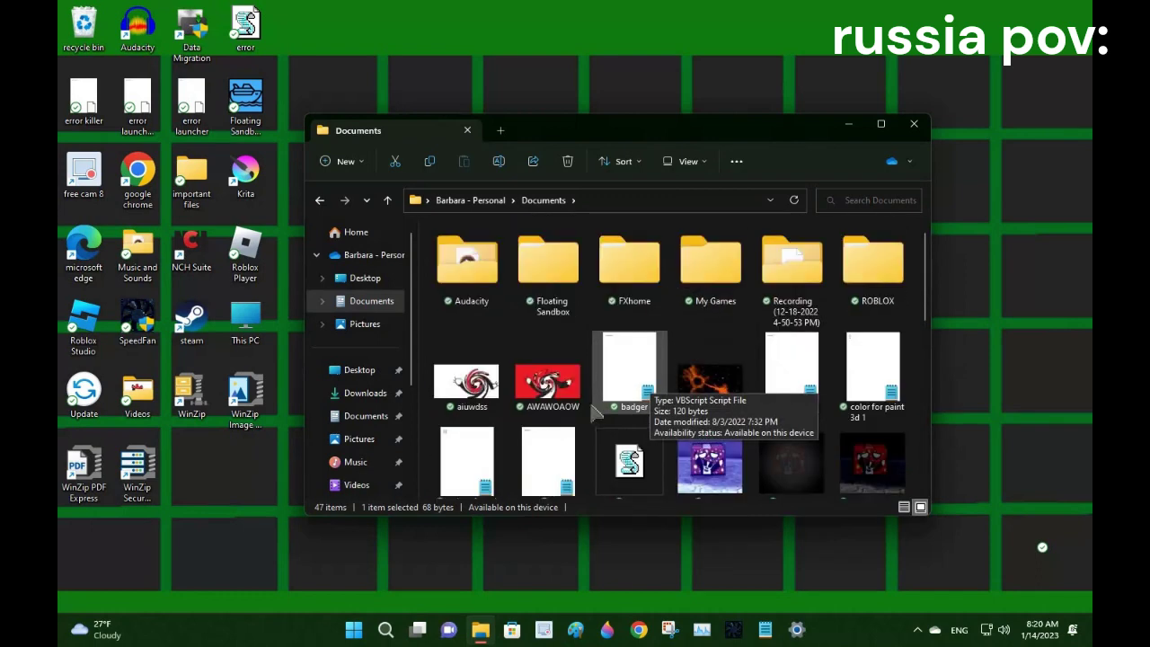
scroll(593, 404, down, 1)
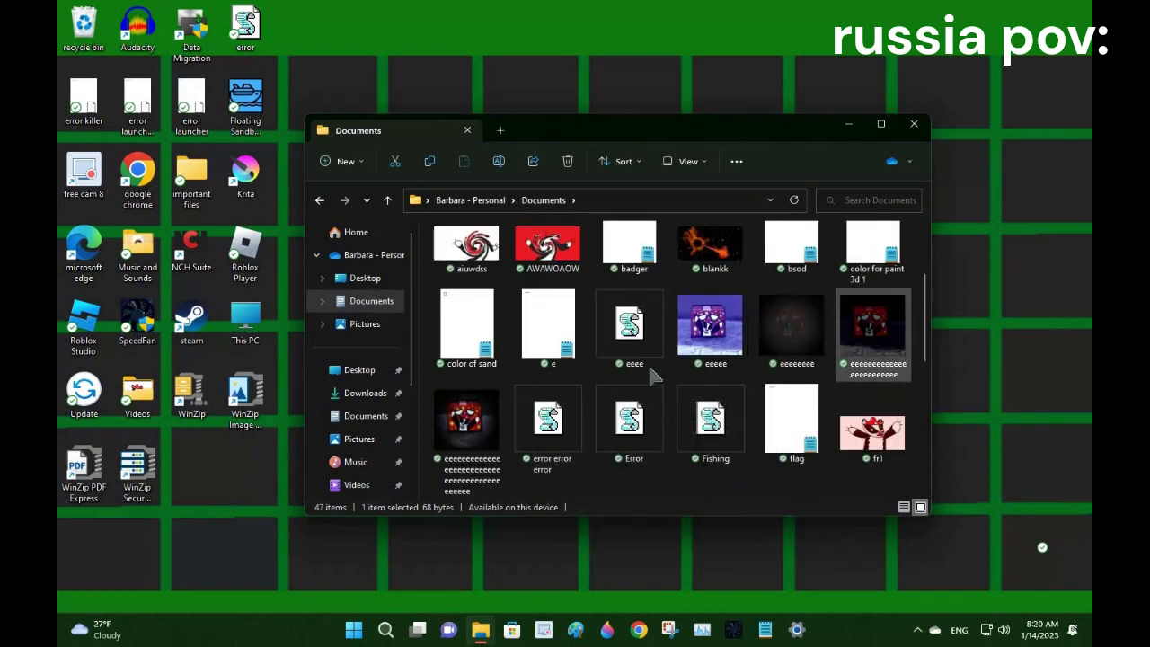
scroll(651, 373, down, 1)
scroll(653, 376, down, 2)
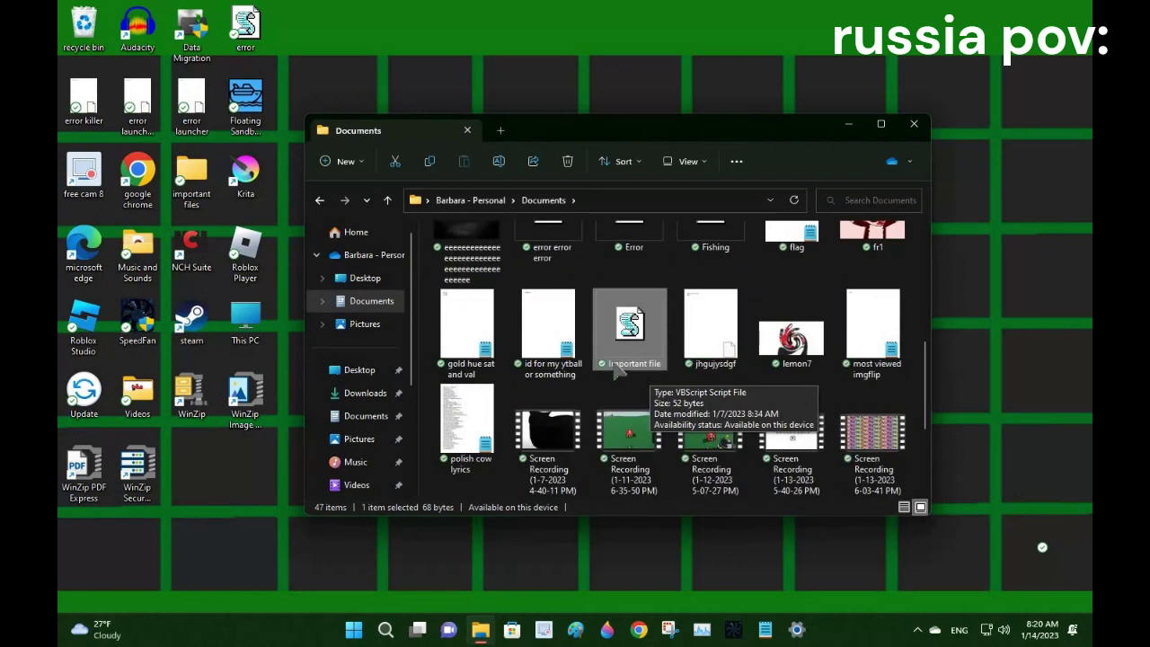
scroll(617, 371, up, 1)
scroll(618, 373, down, 1)
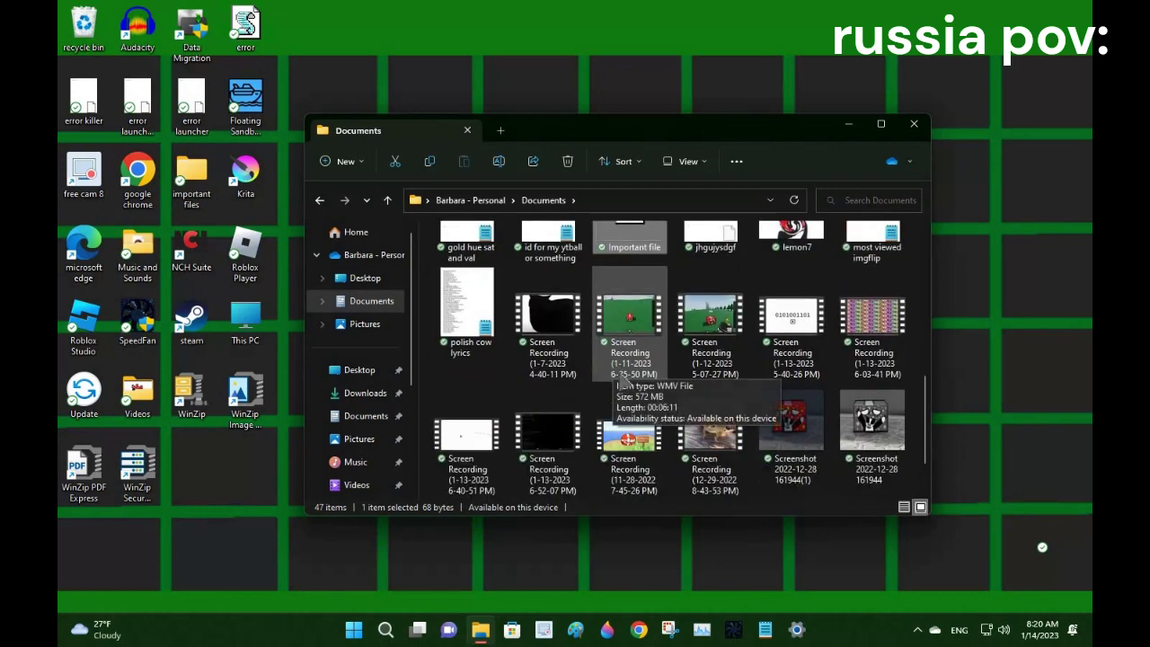
Step: Look through the Documents folder contents and locate the Important file script
scroll(585, 415, down, 1)
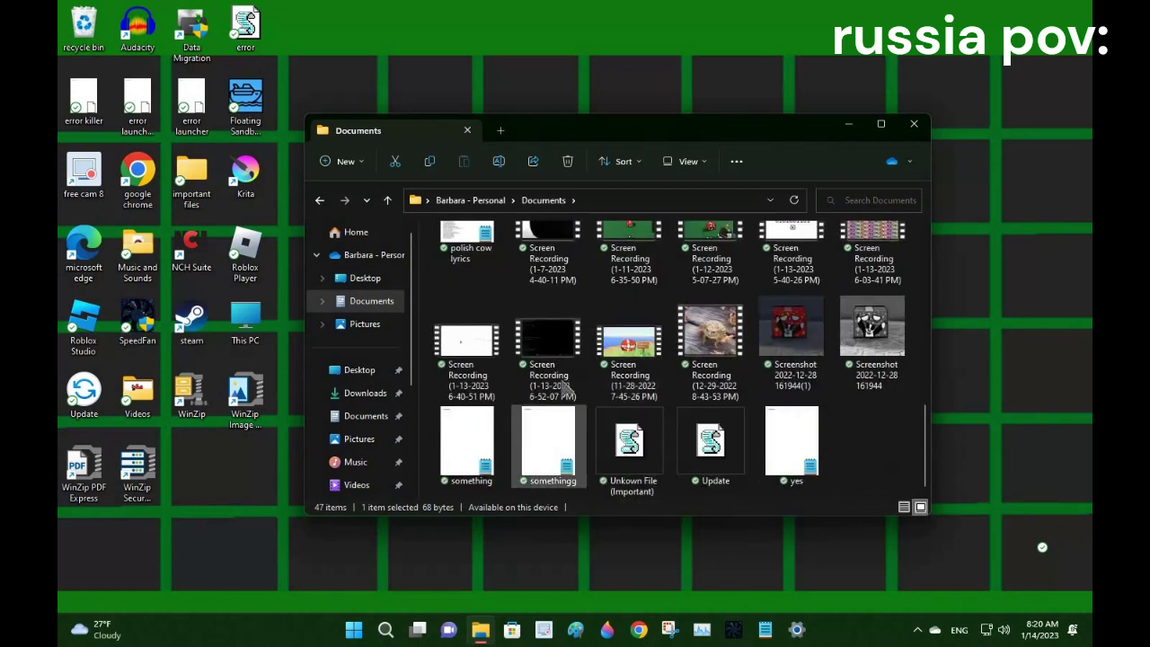
scroll(700, 422, up, 1)
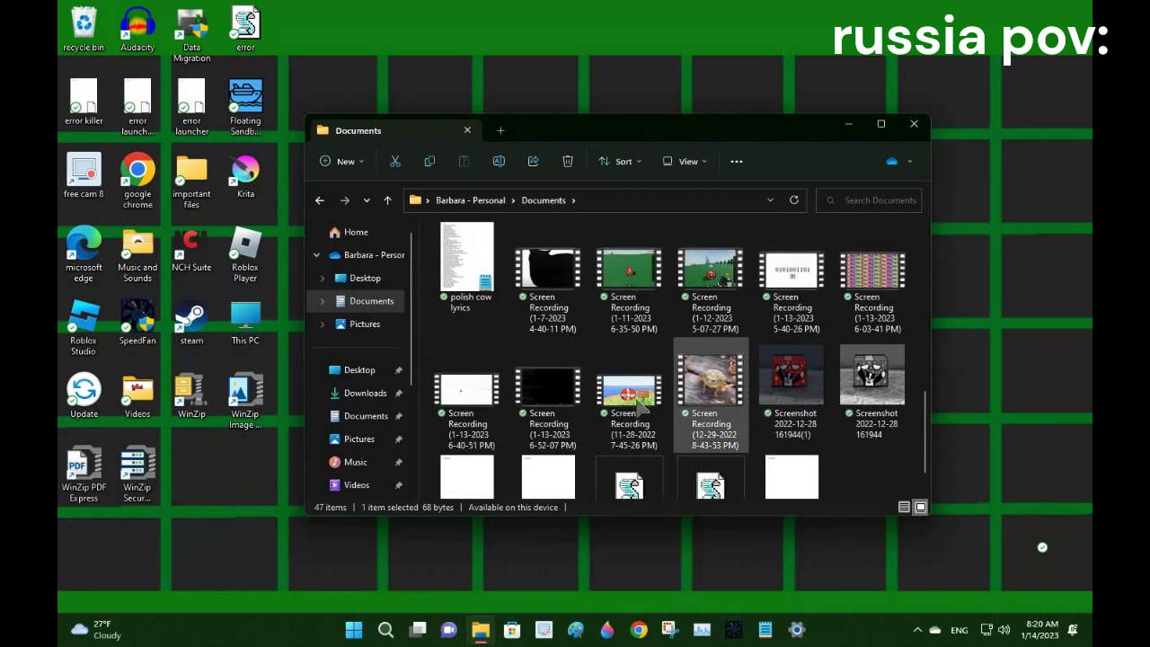
scroll(596, 399, up, 1)
scroll(596, 398, up, 1)
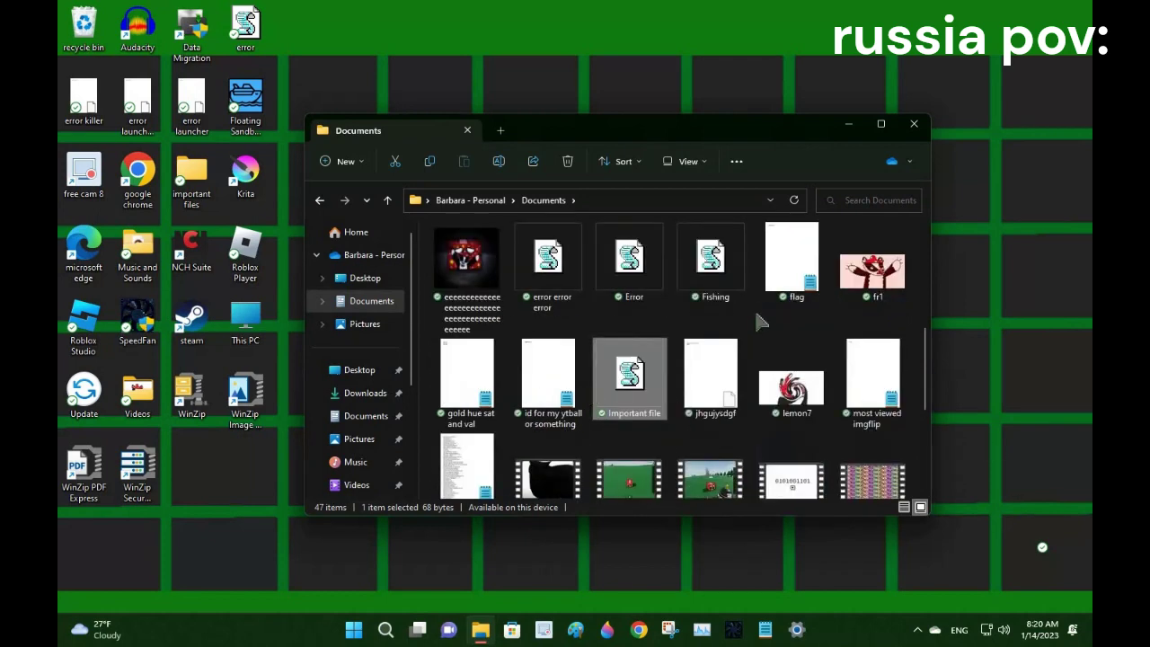
scroll(675, 369, up, 3)
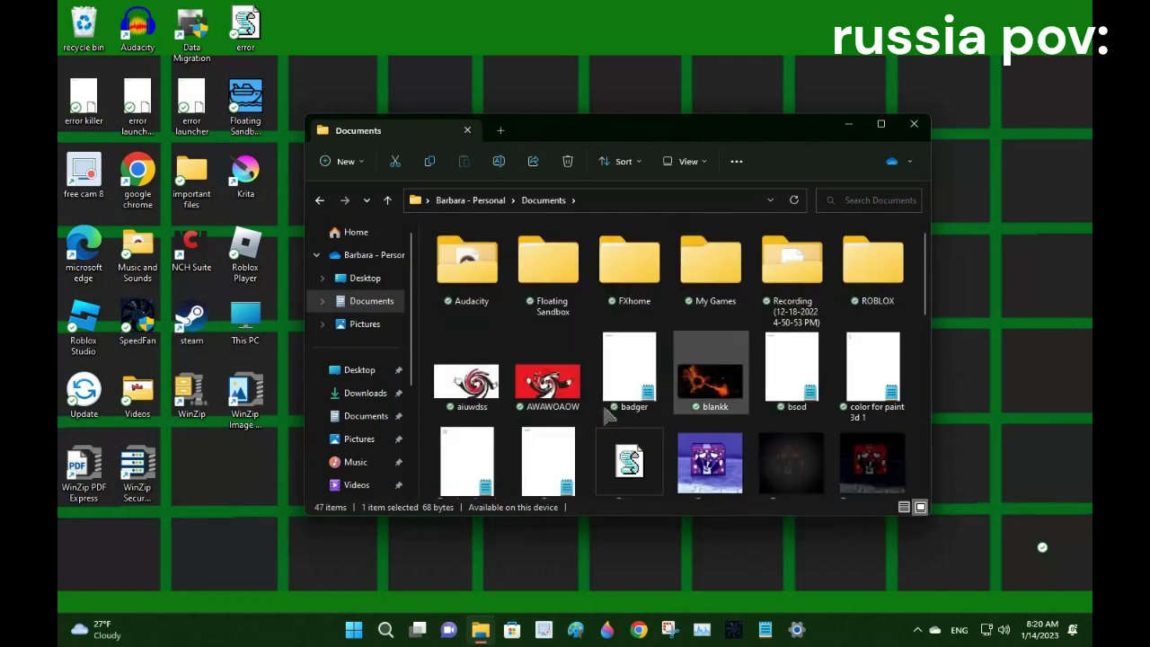
scroll(608, 412, down, 1)
scroll(708, 272, up, 1)
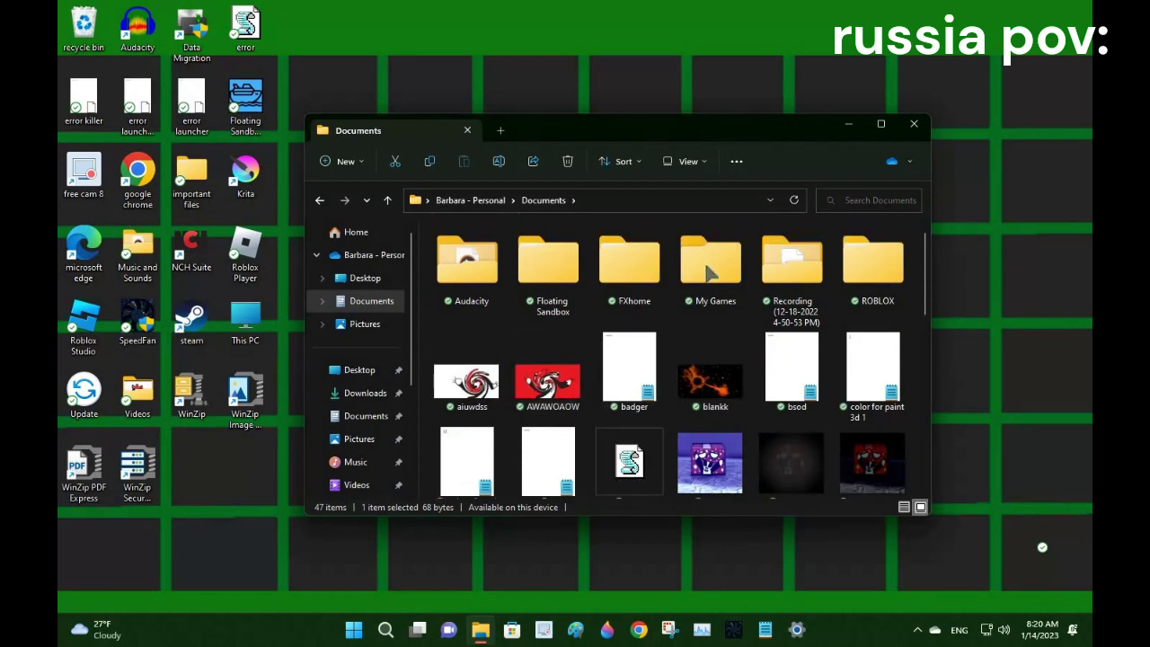
click(365, 303)
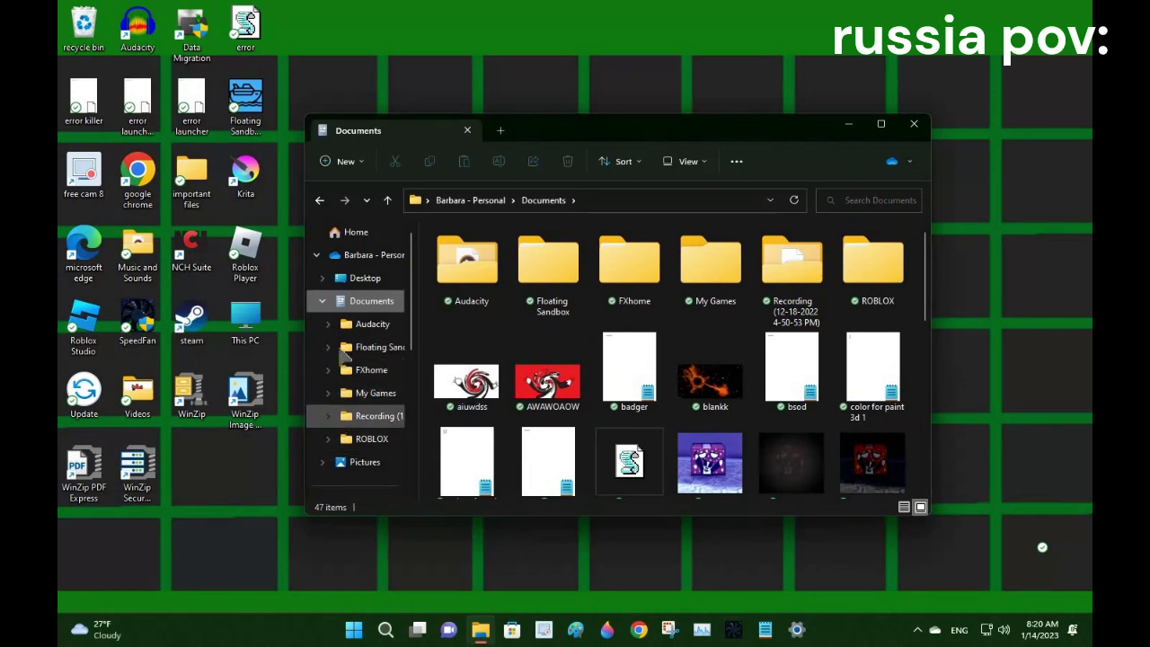
scroll(543, 394, down, 3)
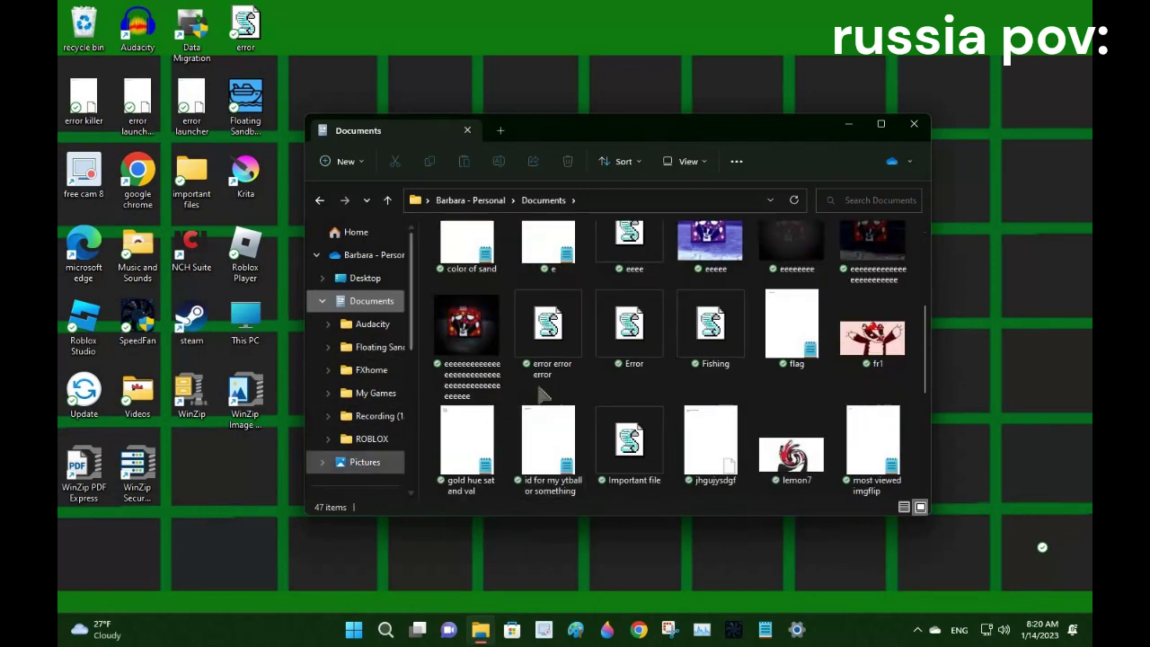
scroll(530, 386, up, 3)
scroll(525, 385, down, 2)
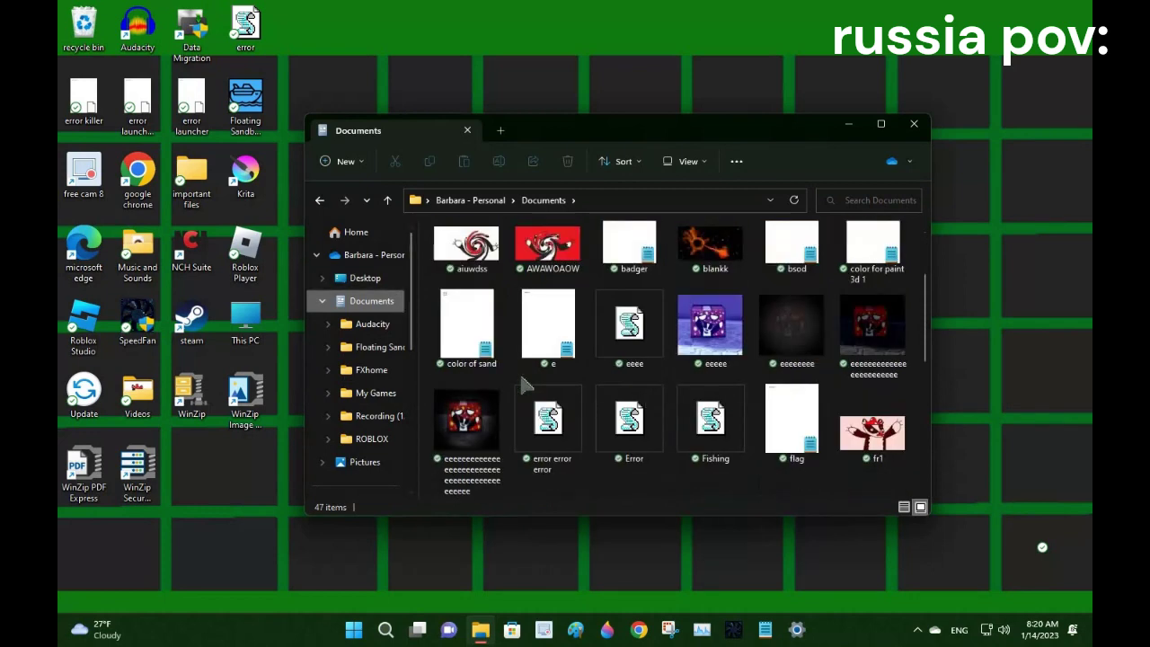
scroll(526, 384, down, 1)
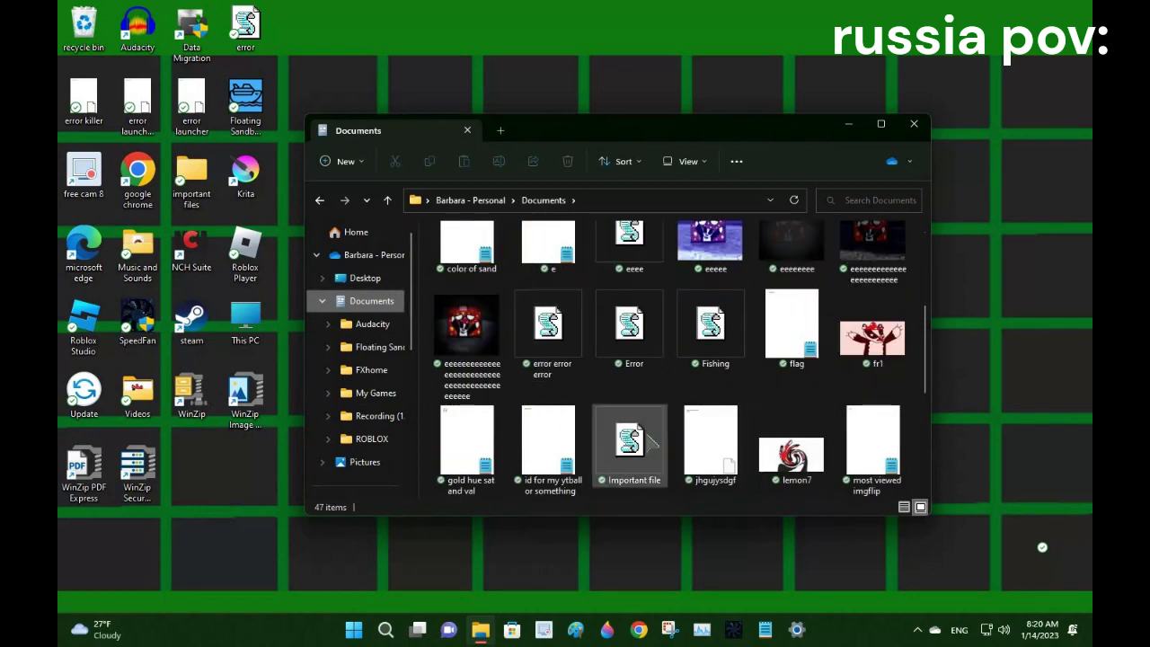
Step: Move the Important file script from the Documents folder to the desktop and open its properties there
drag(487, 476, 200, 493)
click(908, 127)
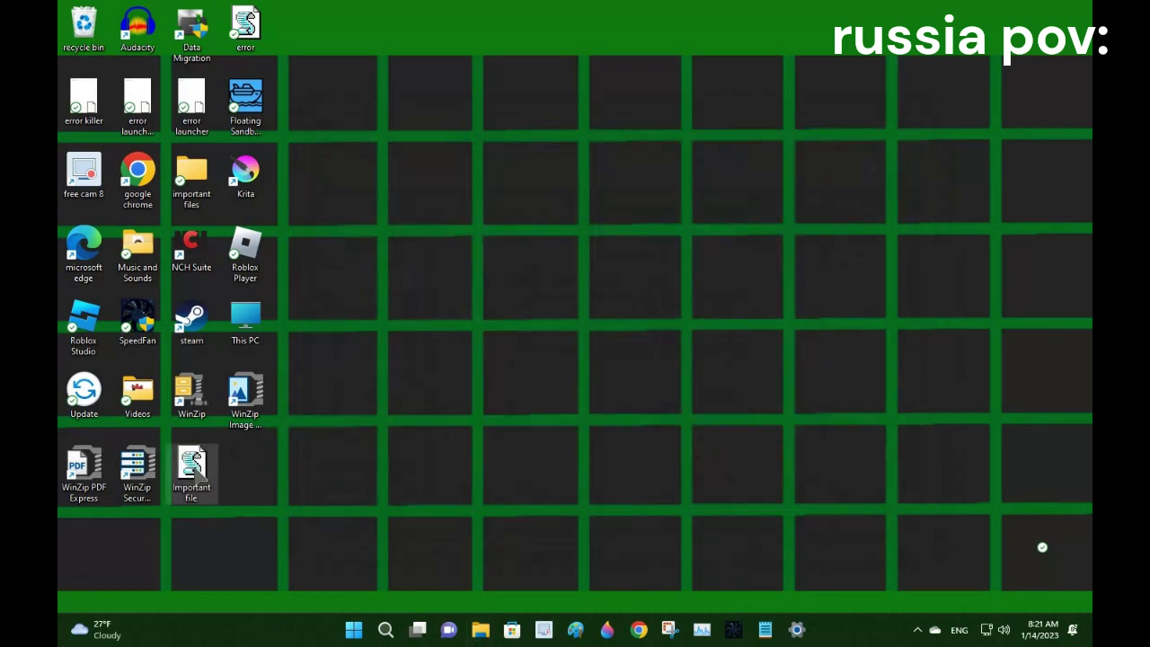
right_click(196, 469)
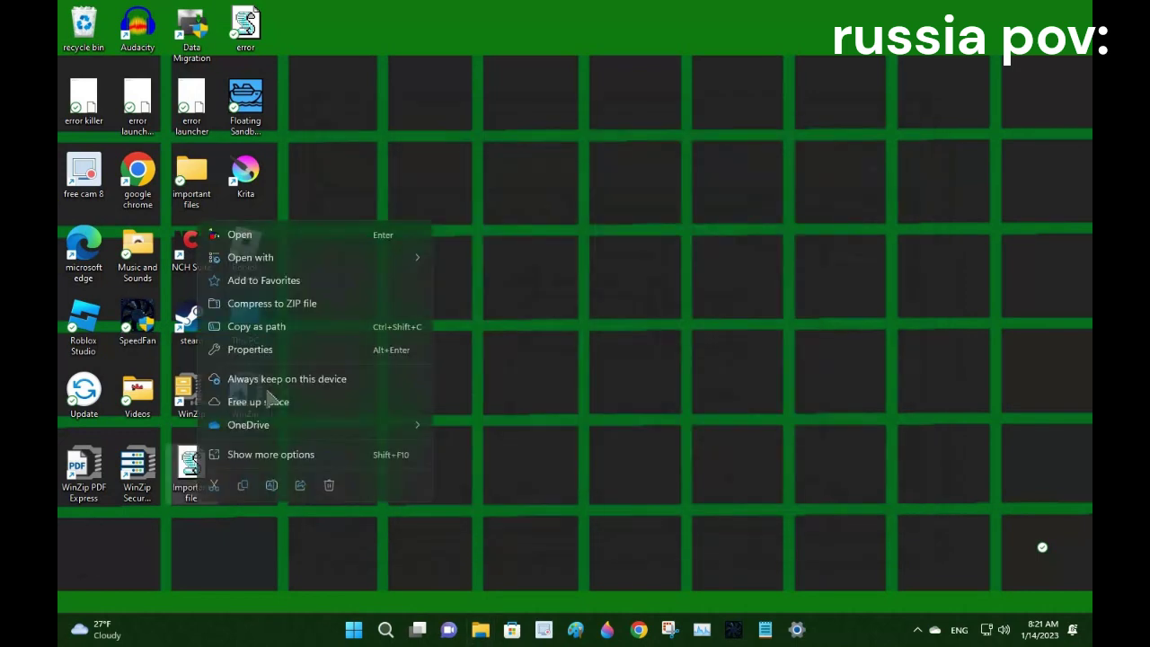
click(269, 349)
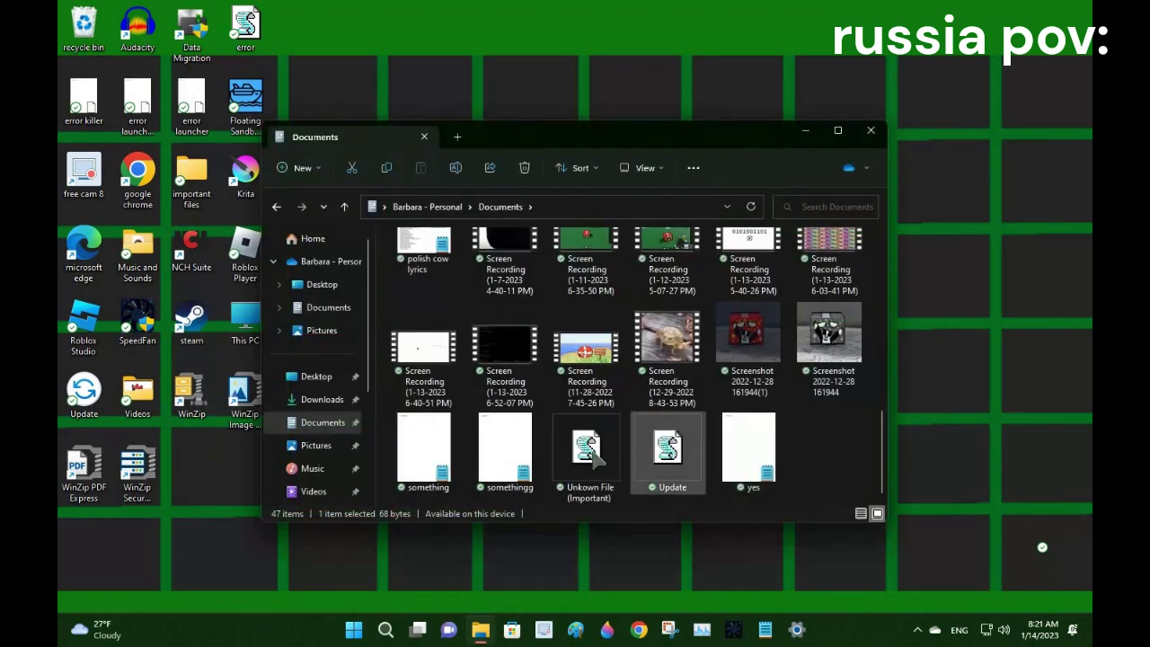
Step: Examine the properties of the Important file script in the Documents folder
click(588, 449)
scroll(594, 448, up, 3)
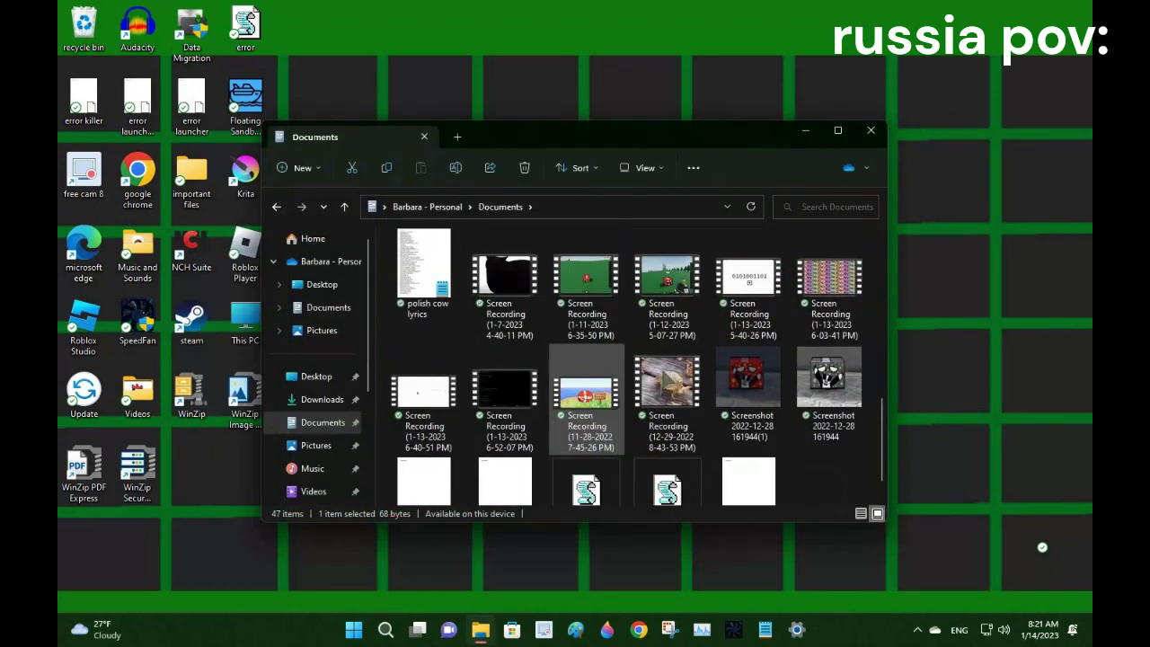
right_click(596, 265)
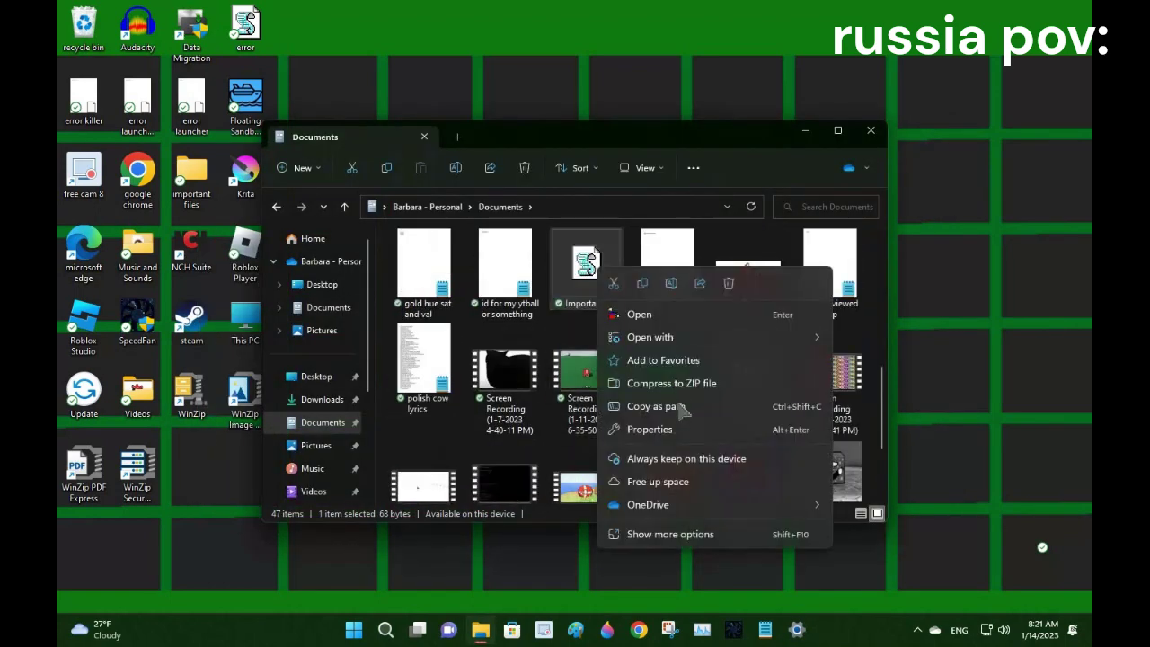
click(684, 430)
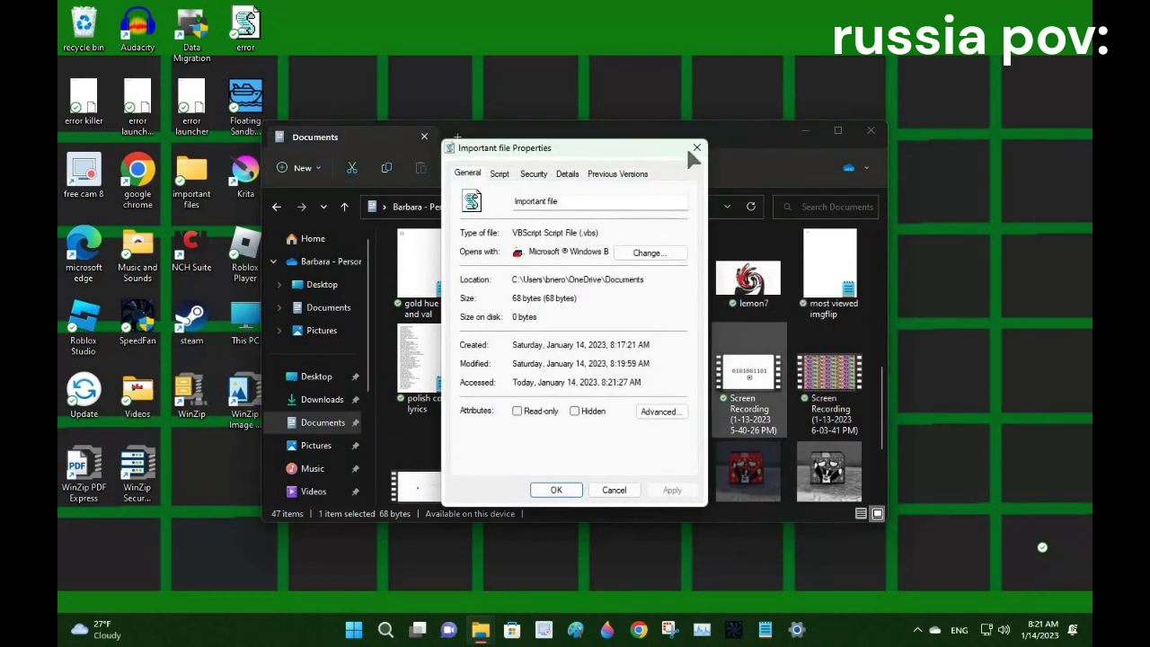
click(687, 146)
Step: Create a shortcut to the Important file script and move it from the Documents folder to the desktop
right_click(586, 267)
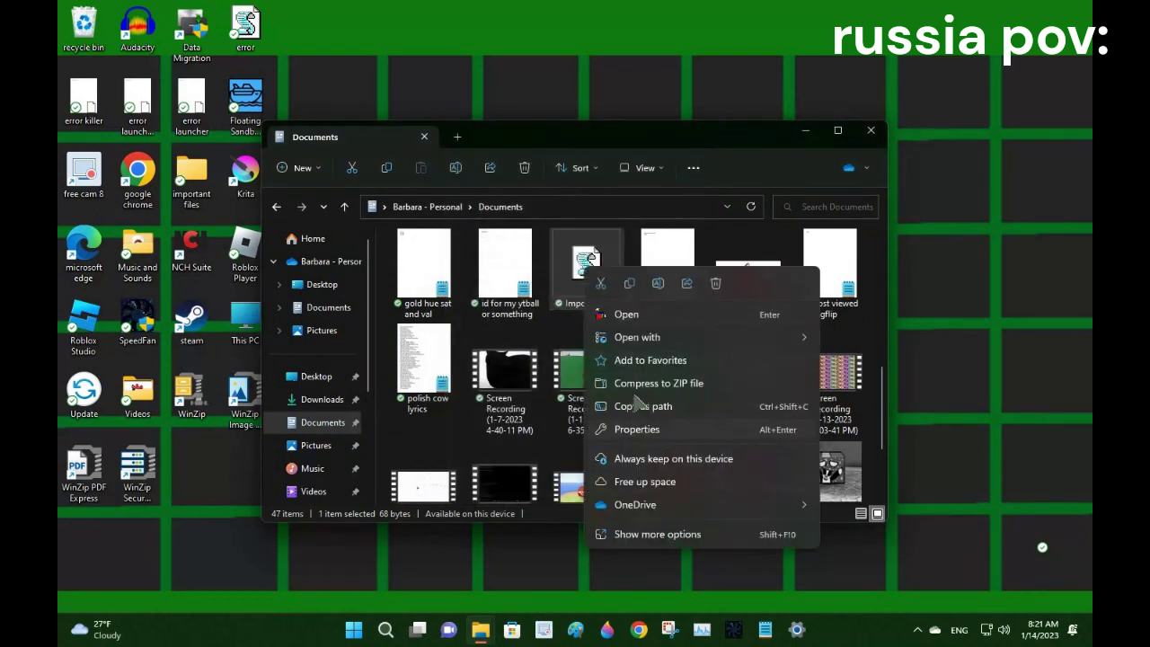
click(666, 534)
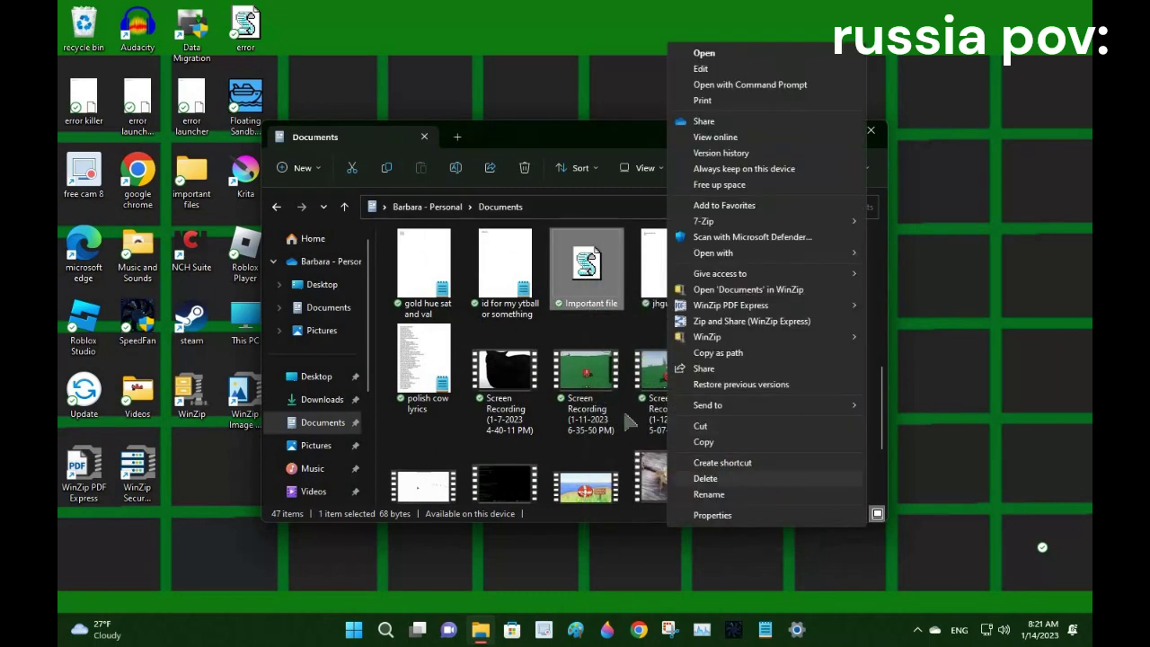
key(Up)
key(Return)
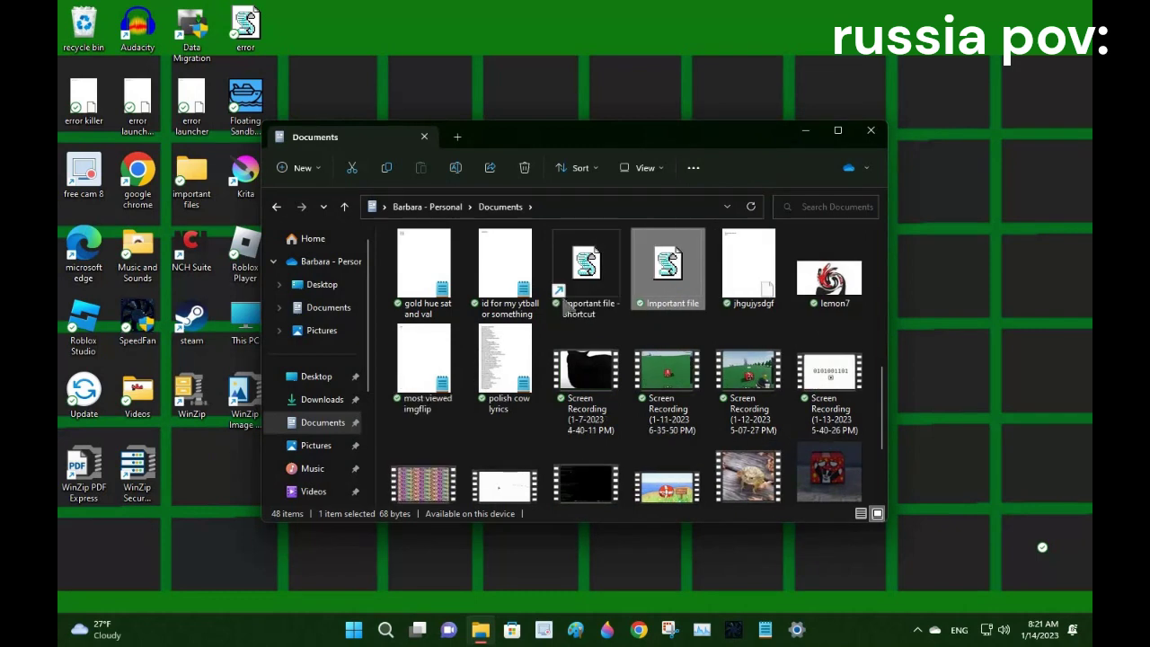
drag(585, 267, 199, 467)
click(870, 130)
Step: Open the shortcut settings in the properties of the Important file shortcut on the desktop
right_click(200, 467)
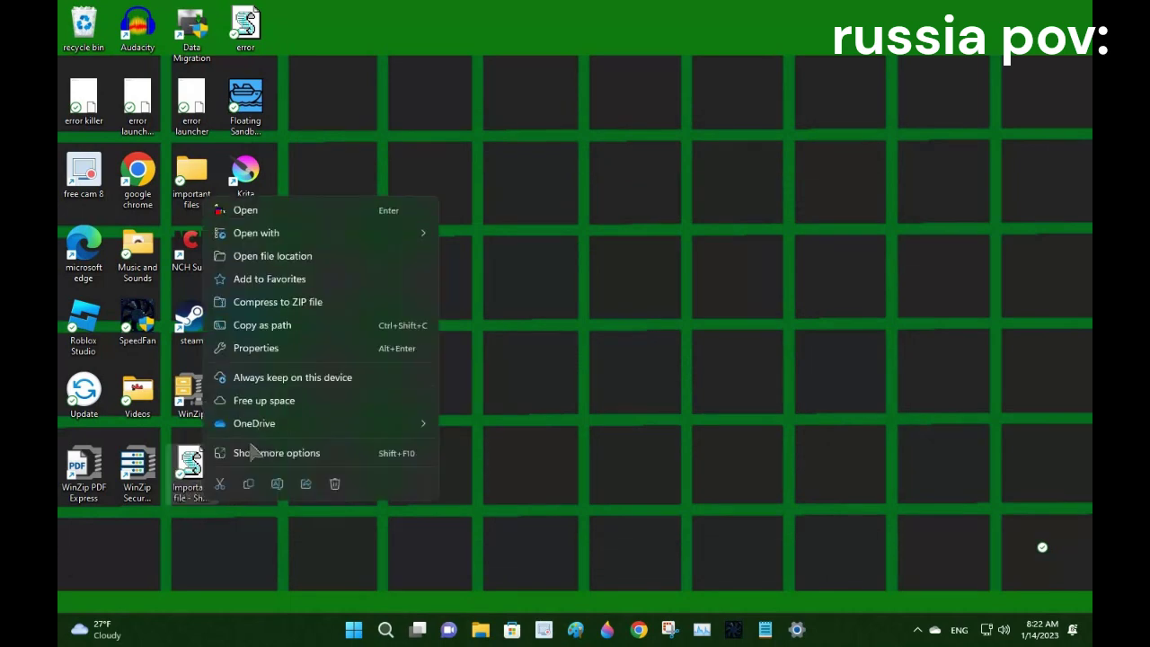
click(335, 479)
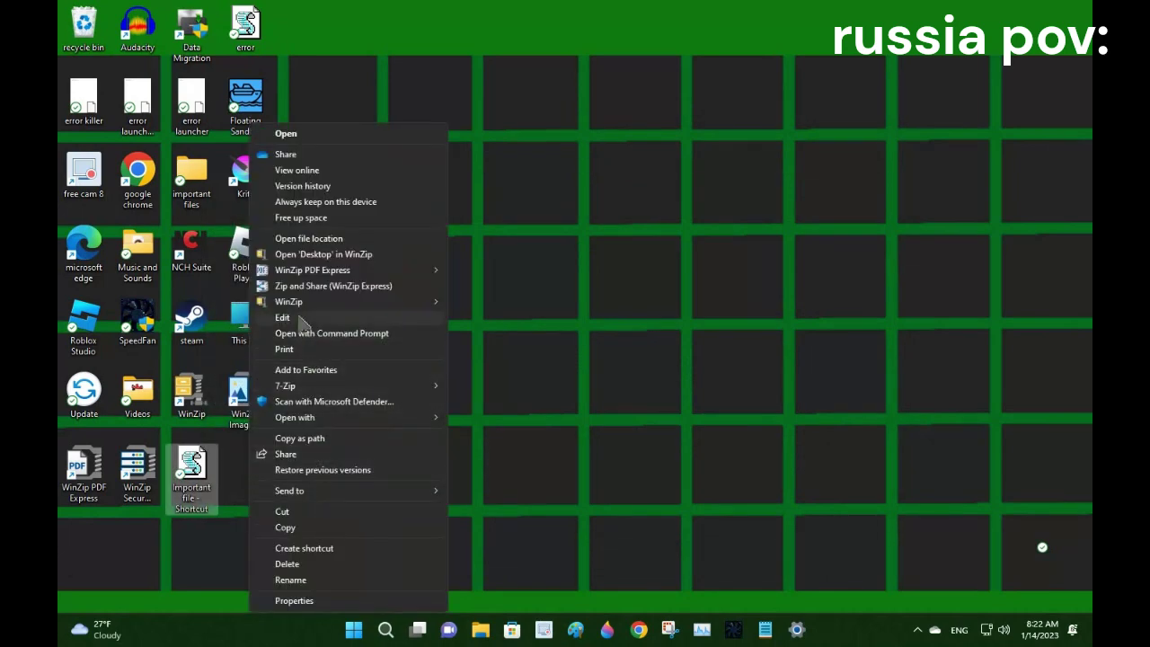
click(294, 600)
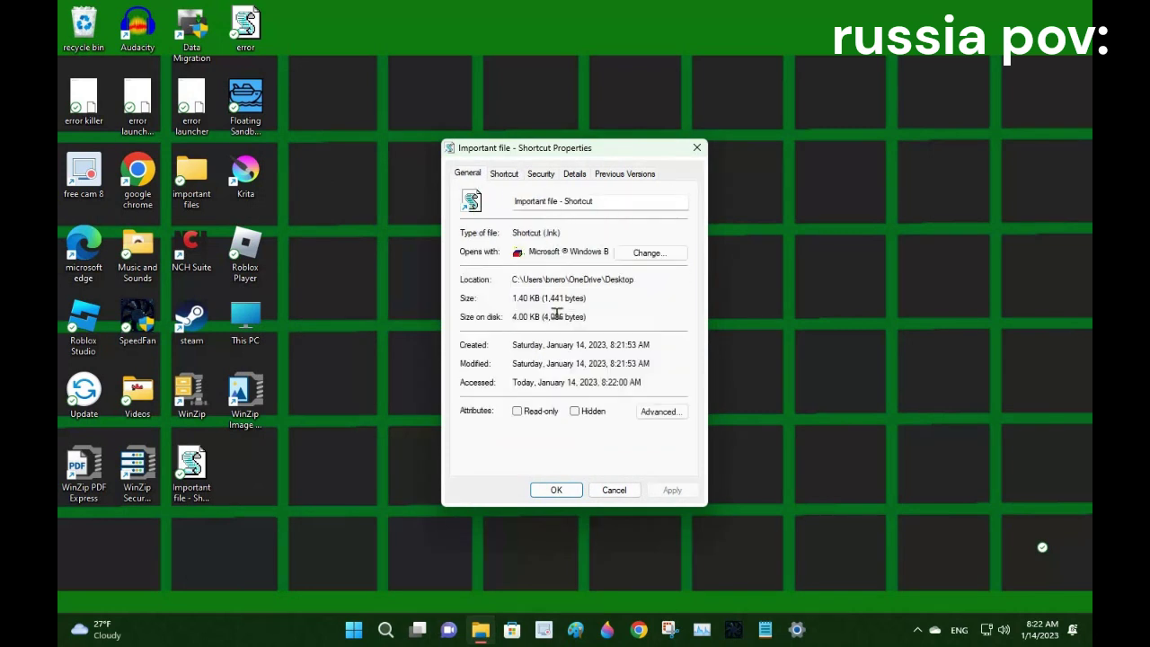
click(592, 256)
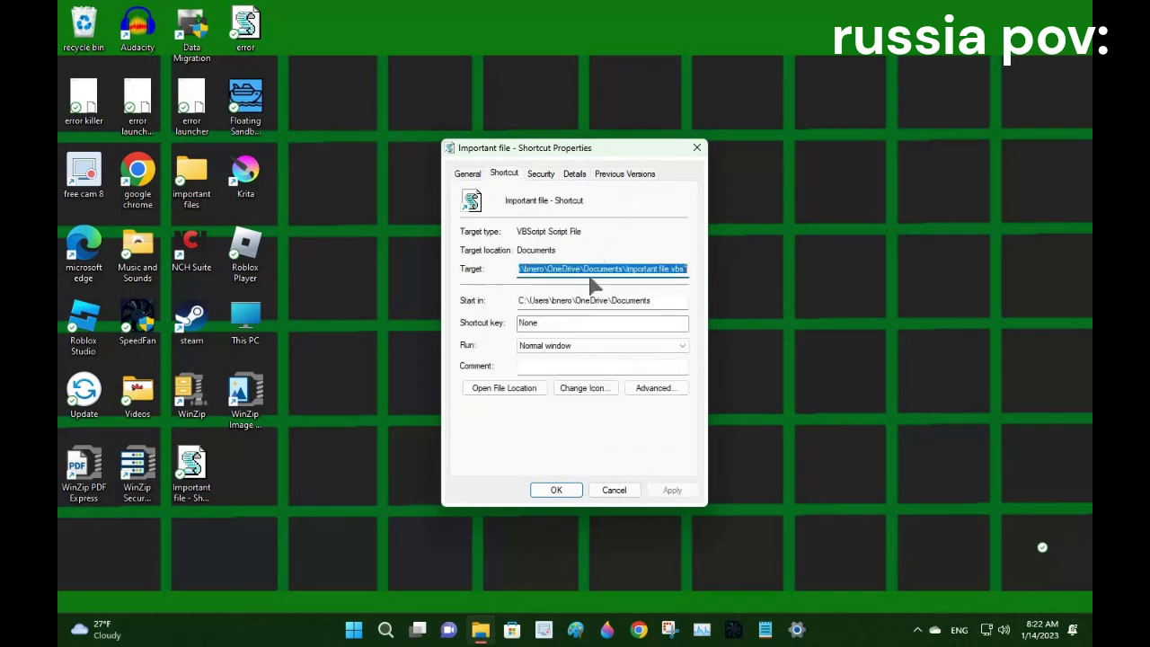
Step: Change the shortcut's icon to the plain yellow folder from SHELL32.dll and apply it
click(584, 387)
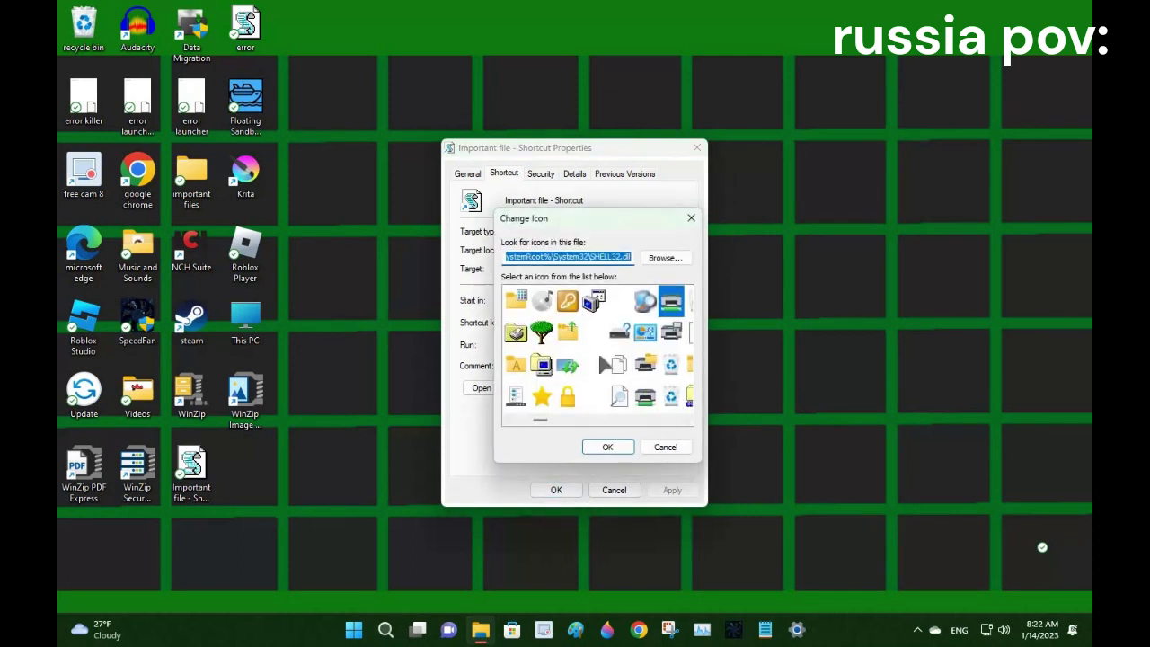
click(687, 420)
click(688, 421)
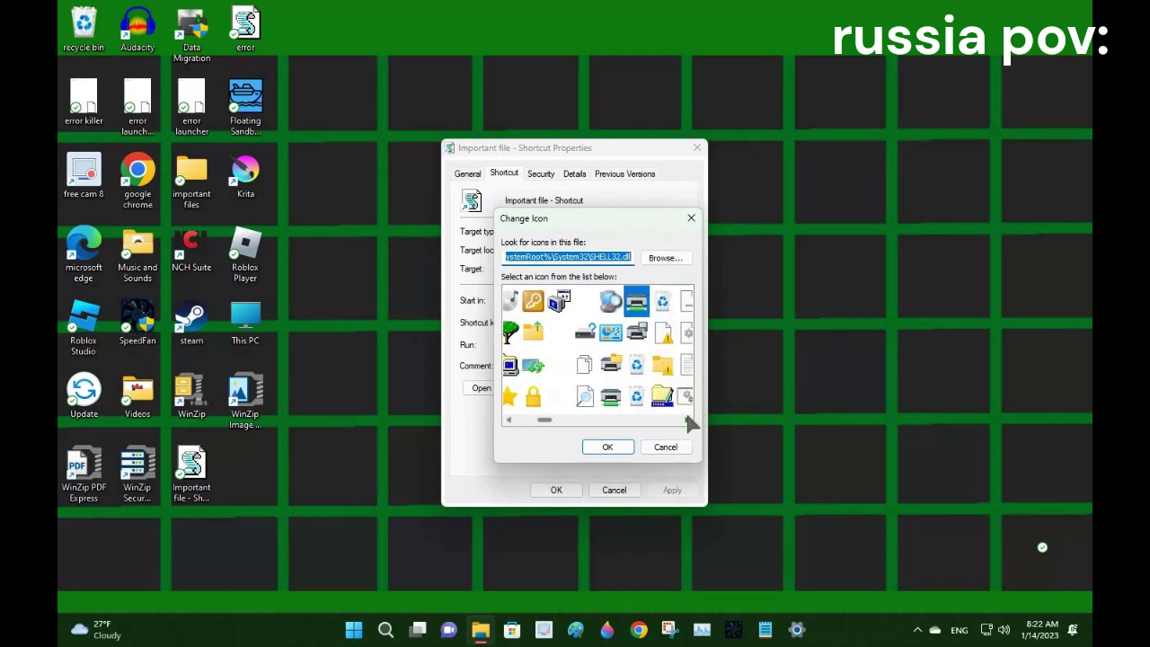
click(688, 421)
click(687, 422)
click(688, 421)
click(688, 421)
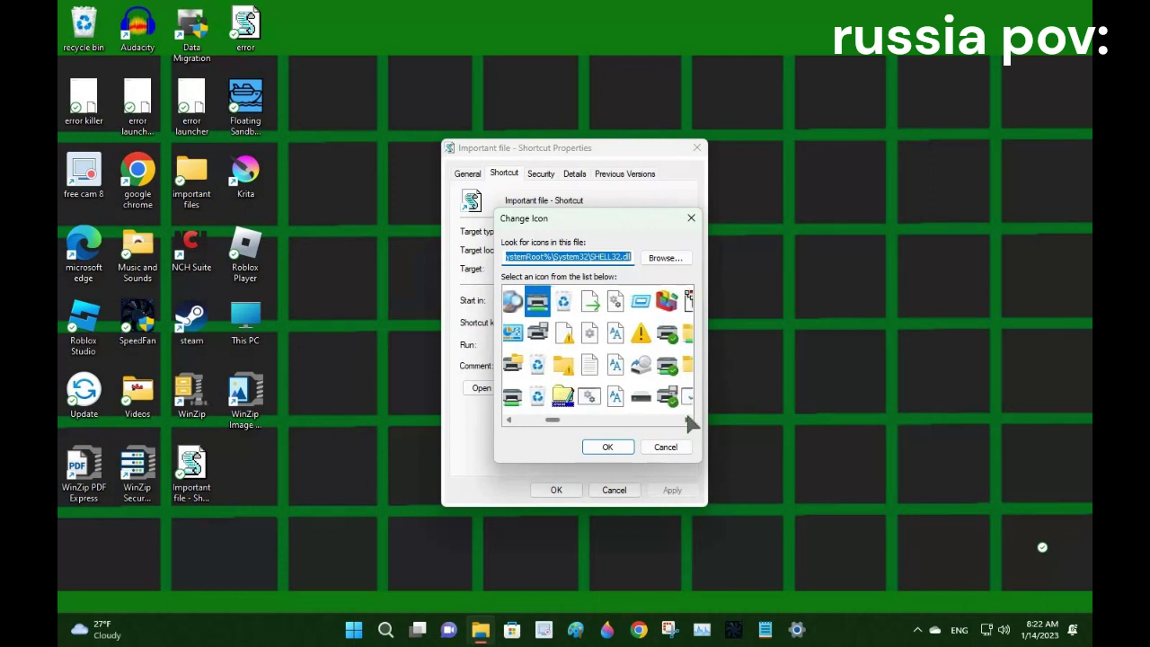
click(688, 421)
click(688, 421)
click(687, 421)
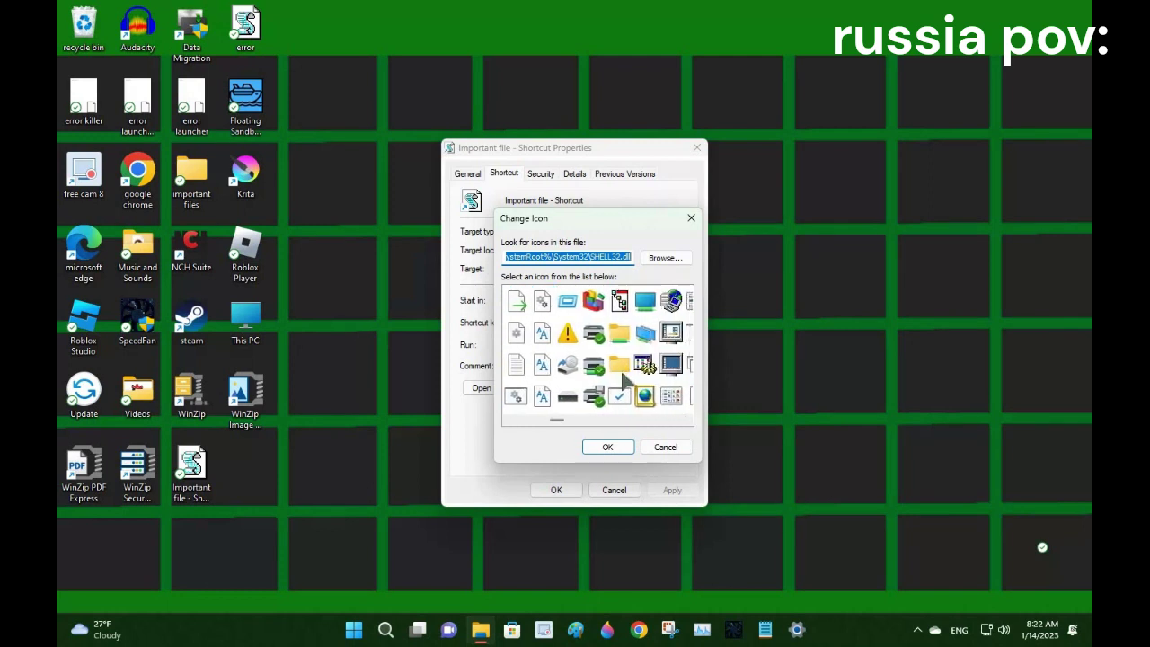
click(622, 368)
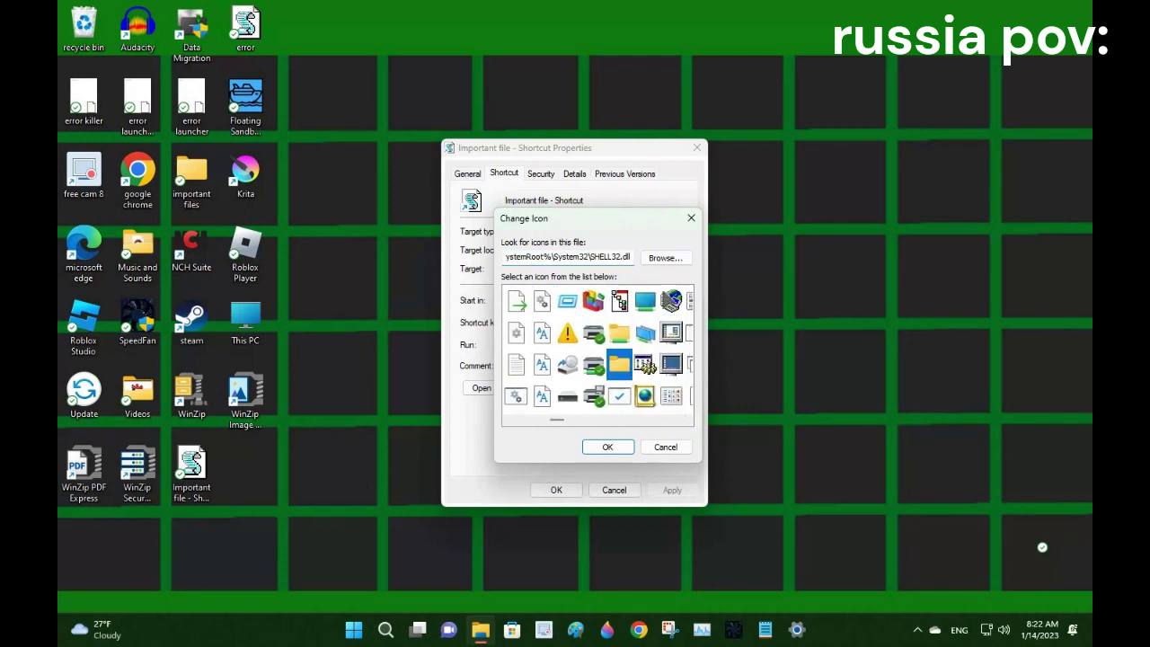
click(619, 447)
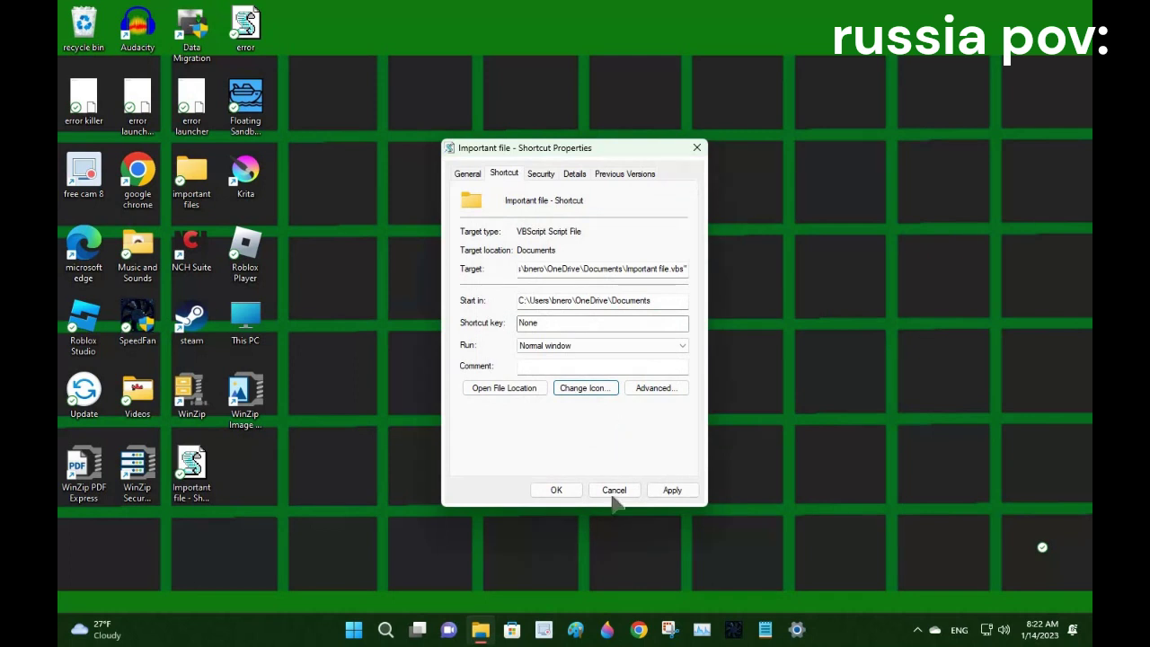
click(665, 490)
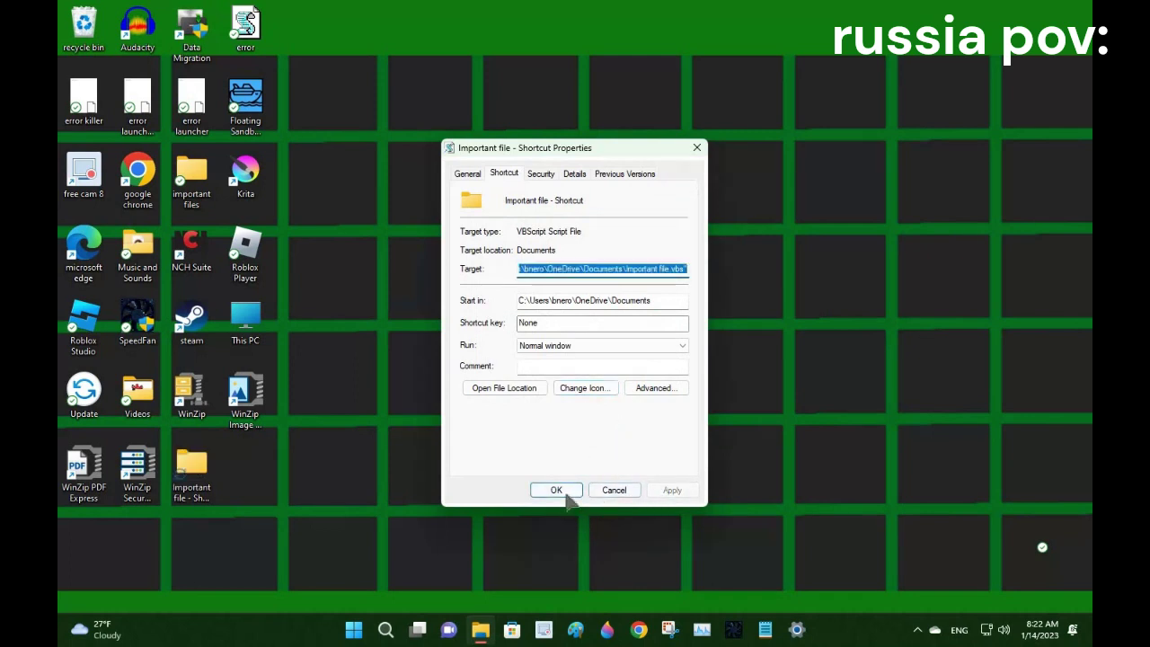
click(568, 490)
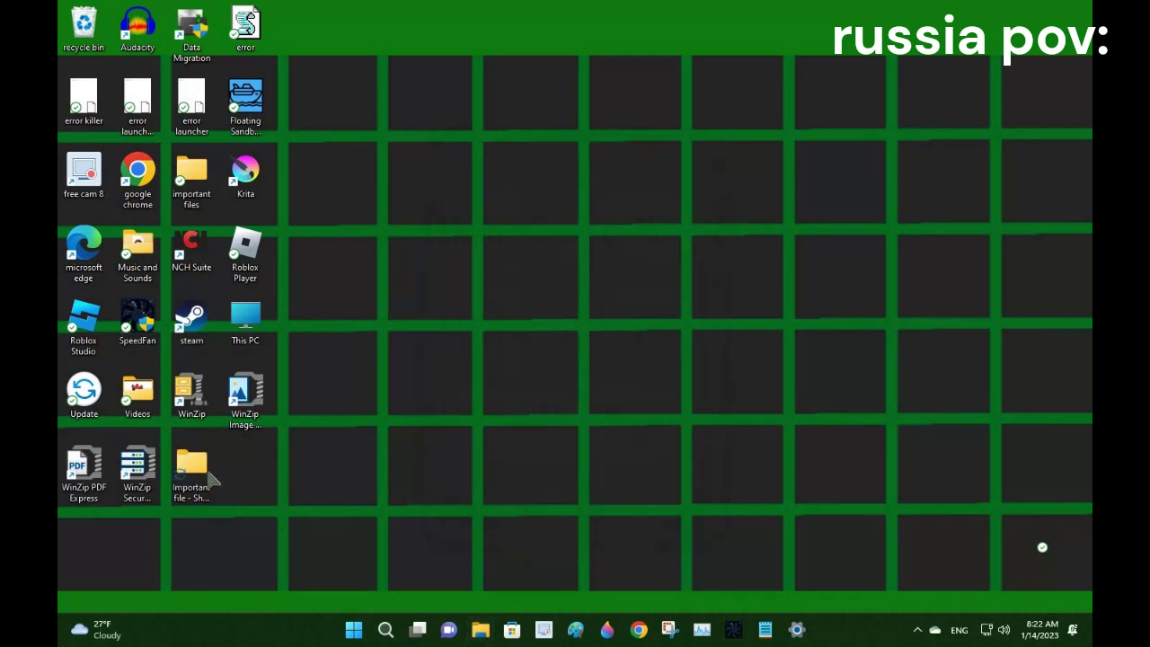
Step: Rename the folder-icon shortcut on the desktop as Important File
right_click(214, 483)
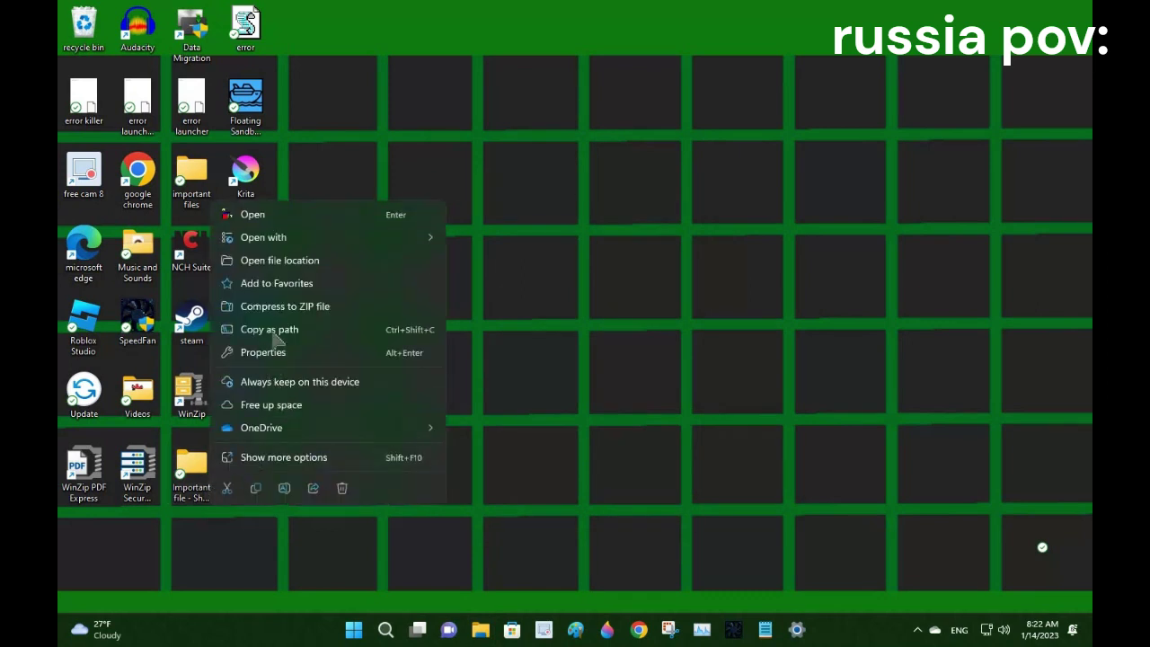
click(403, 461)
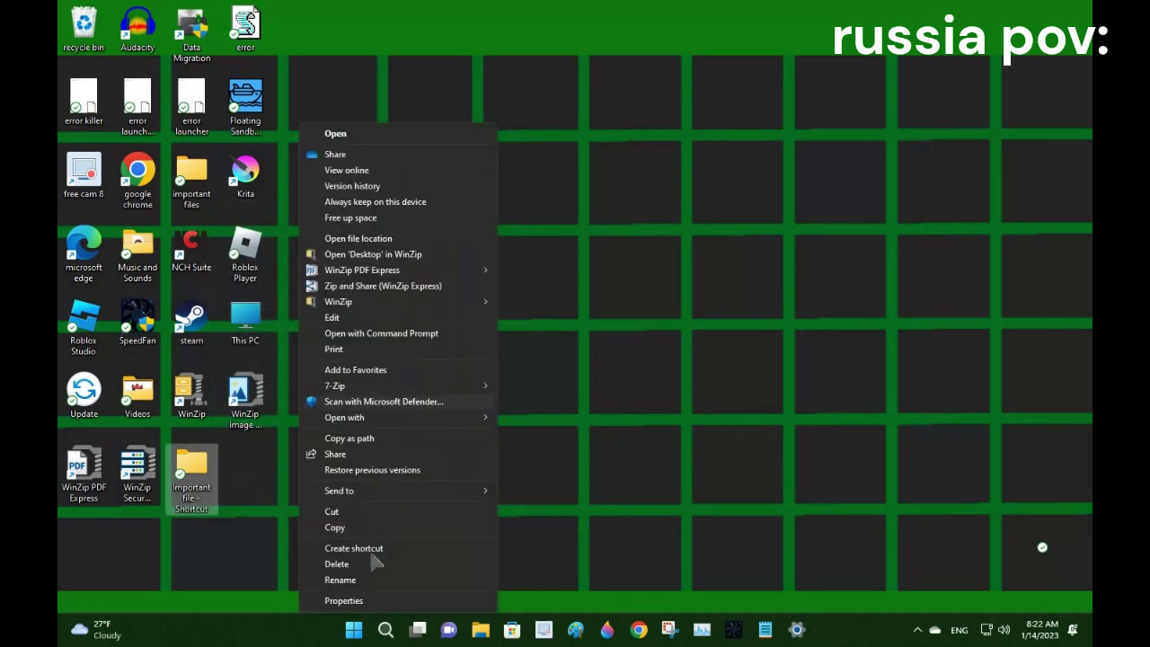
click(350, 579)
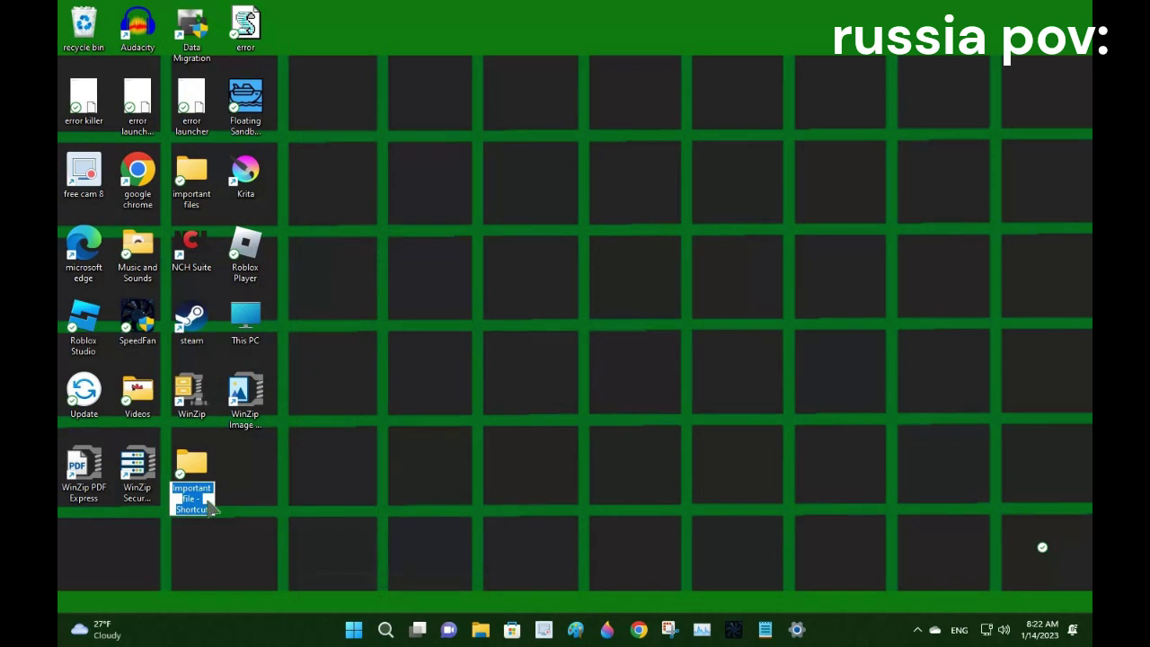
key(BackSpace)
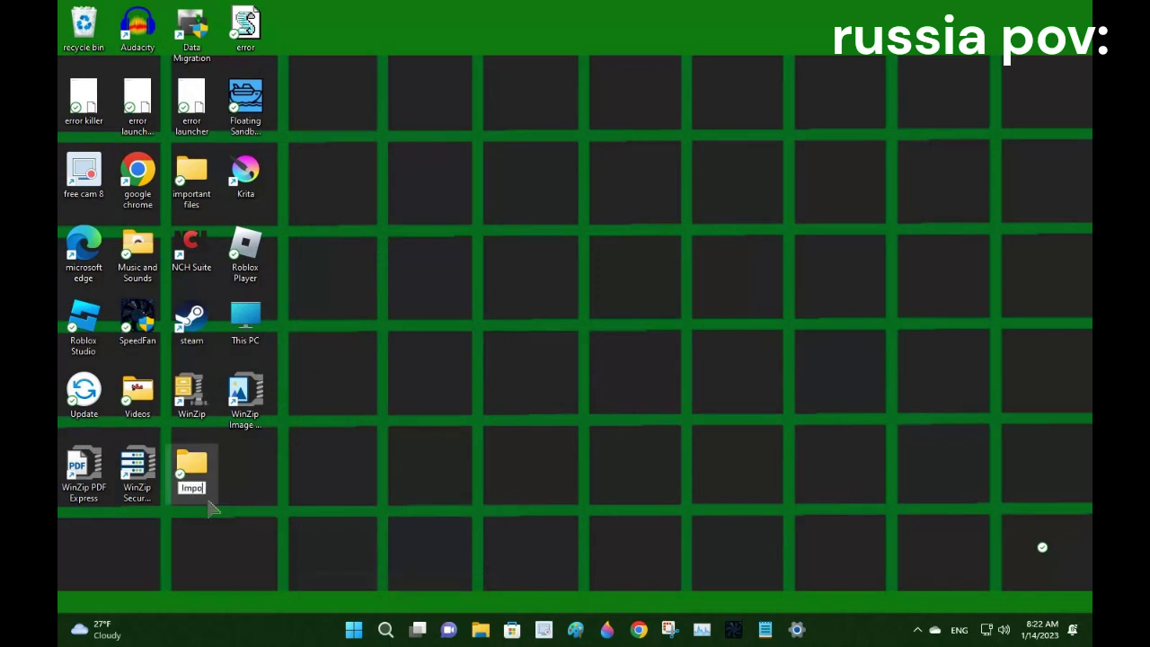
text(Important File)
key(Return)
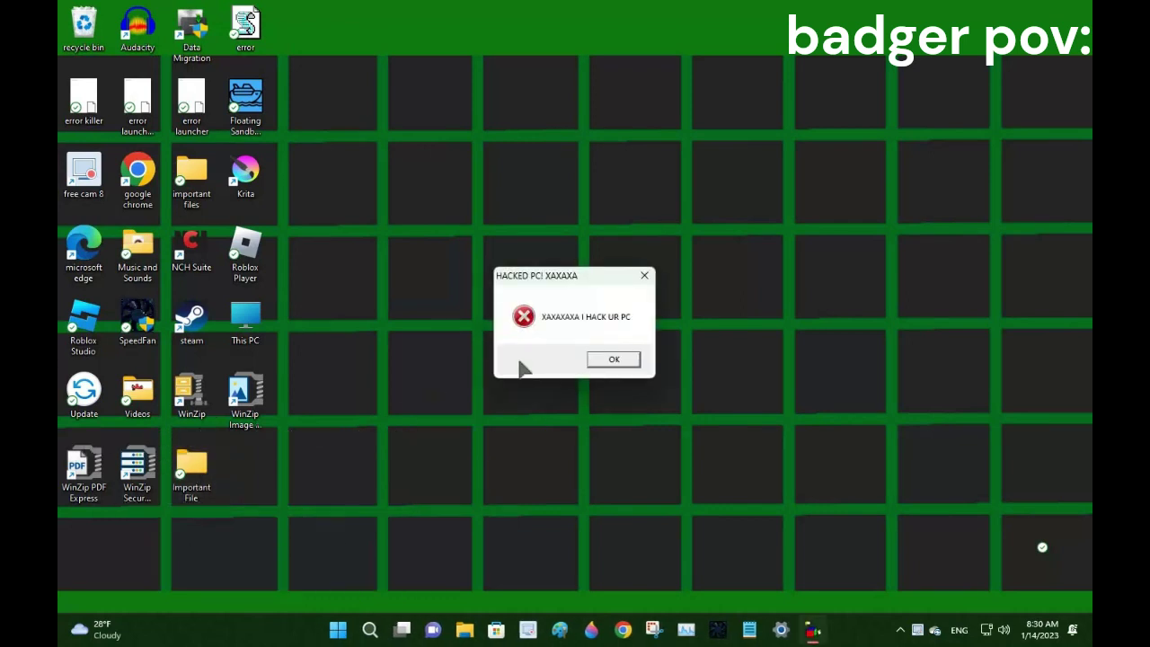
Step: Test the looping prank by repeatedly acknowledging and closing the "HACKED PC! XAXAXA" error message boxes
click(612, 360)
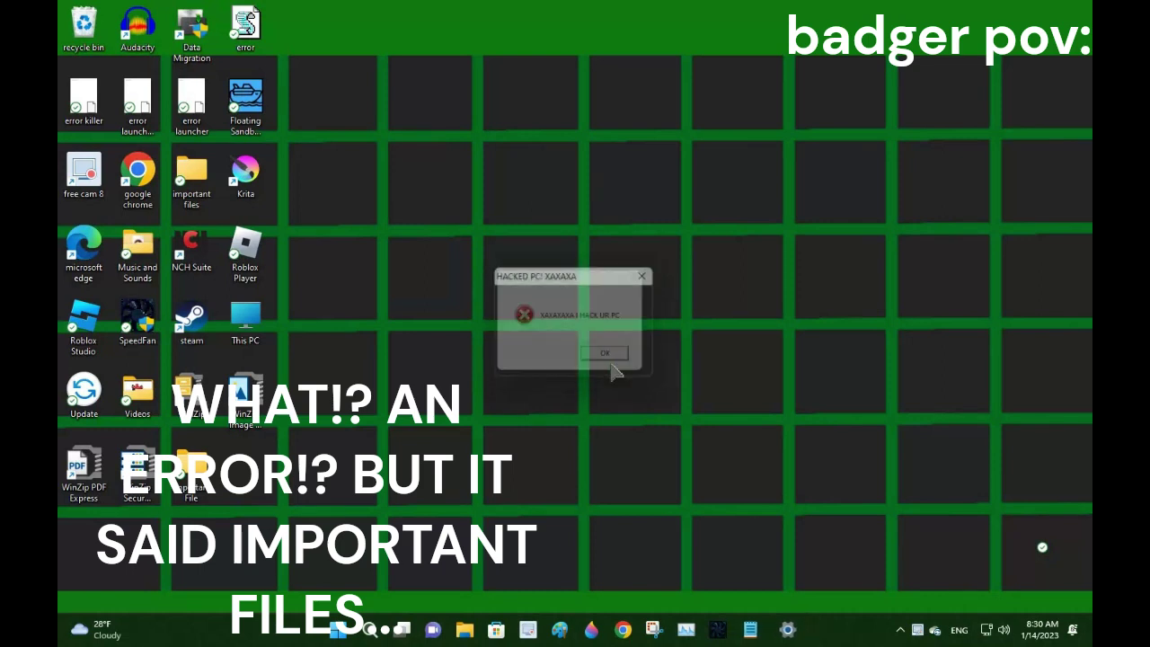
click(612, 368)
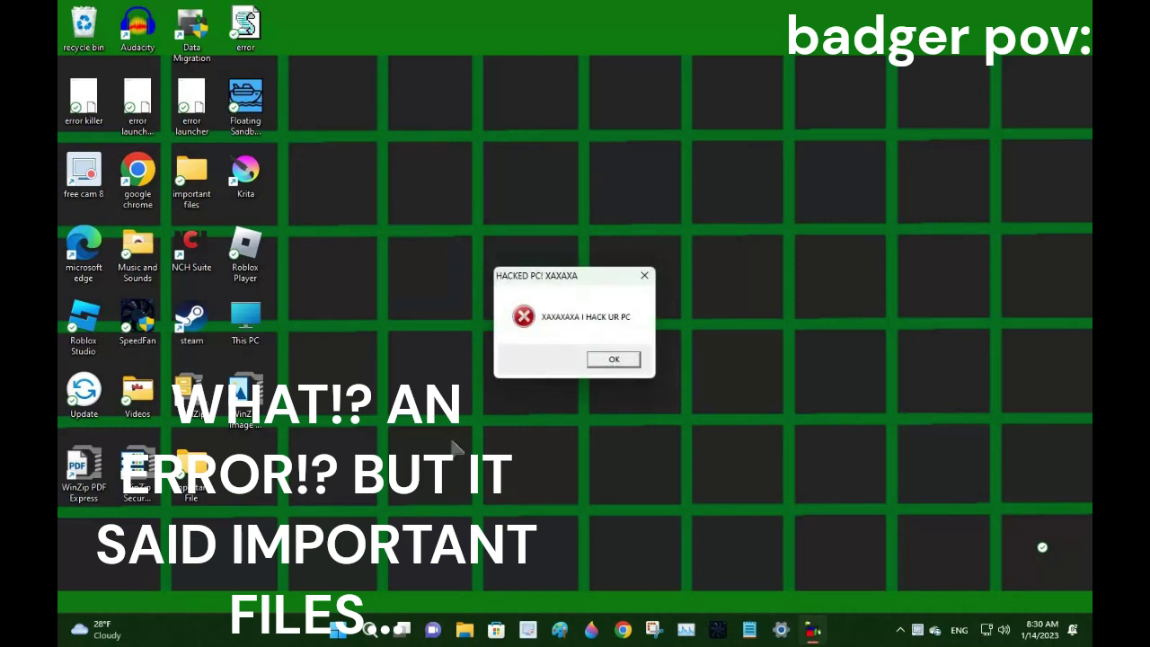
click(633, 363)
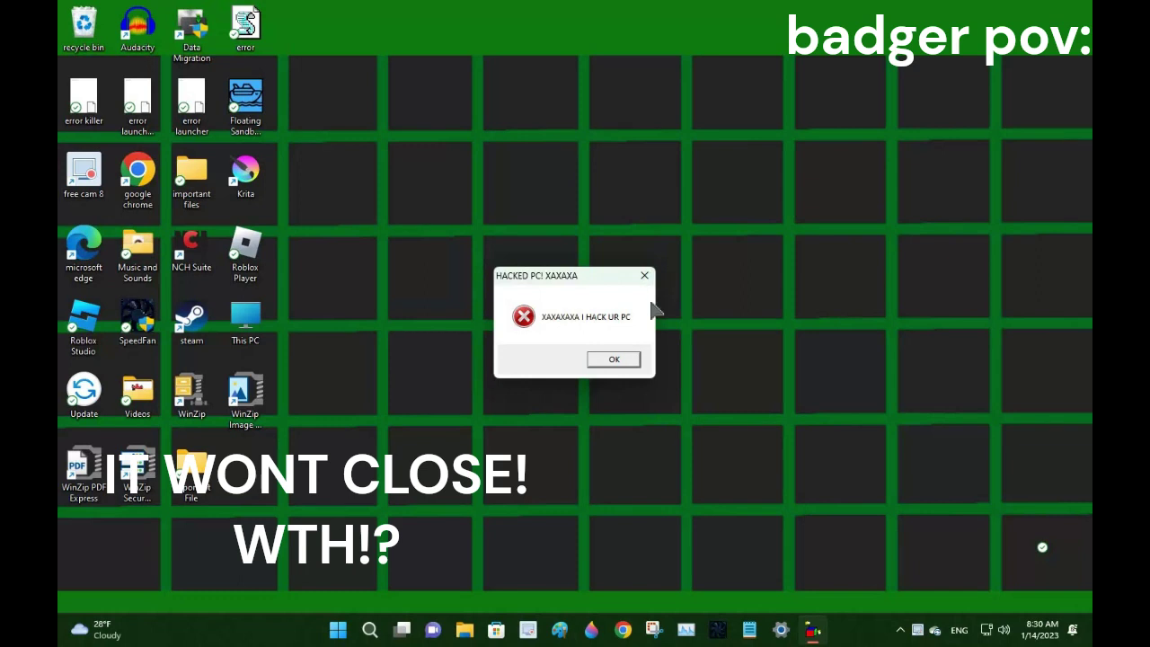
click(644, 276)
click(645, 276)
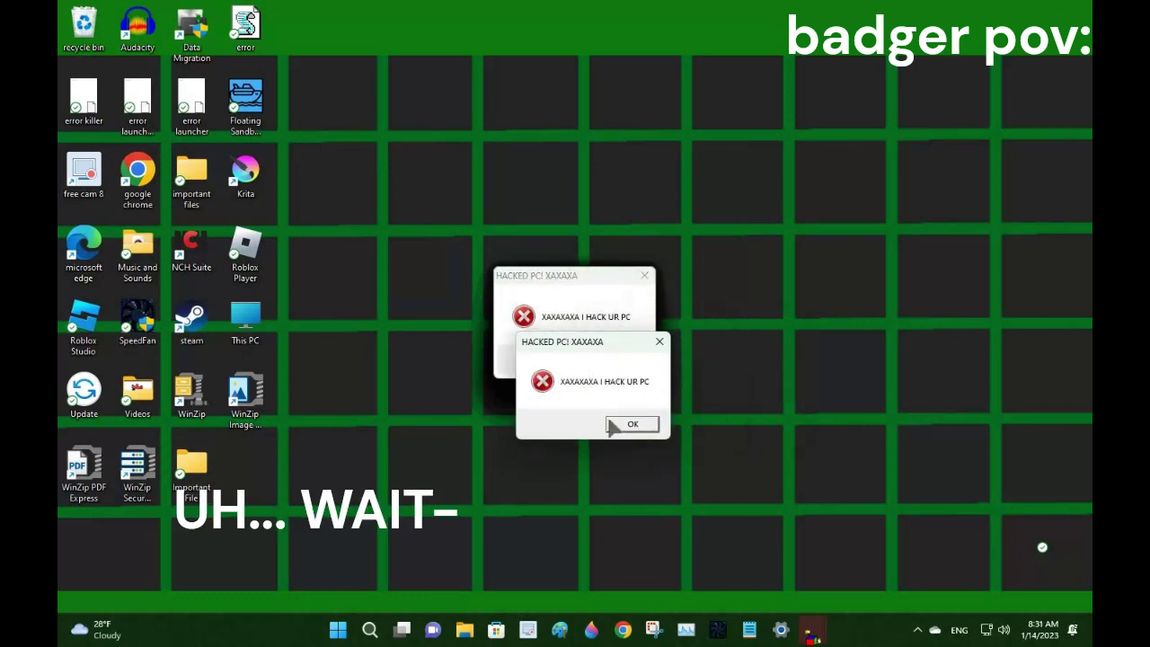
click(606, 360)
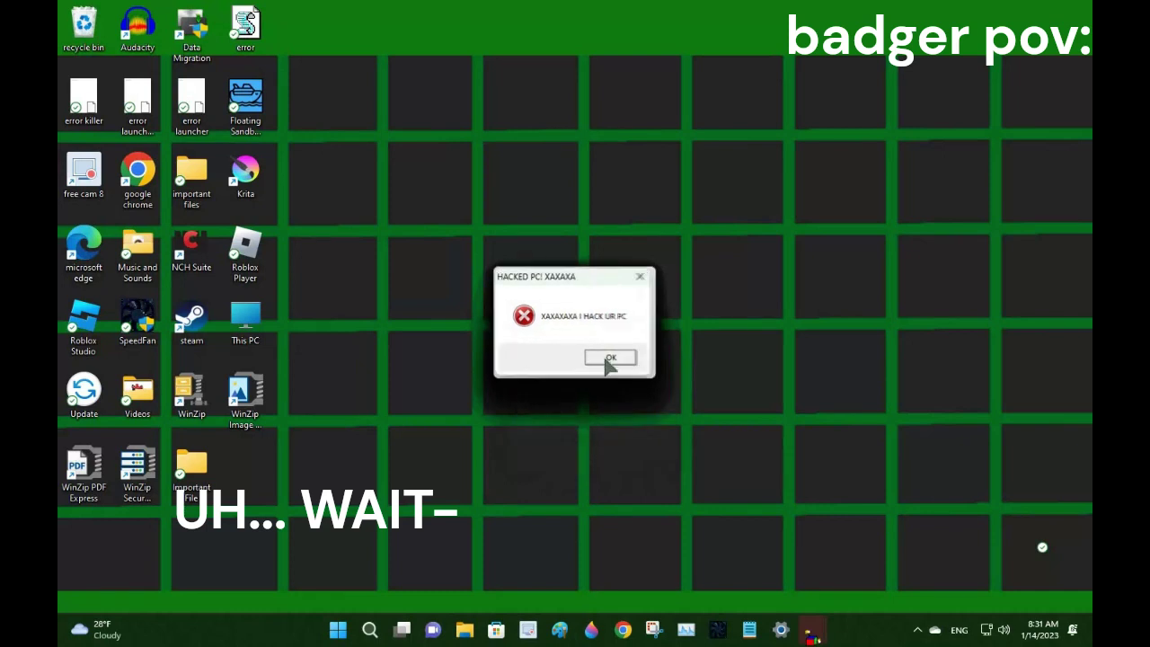
click(606, 360)
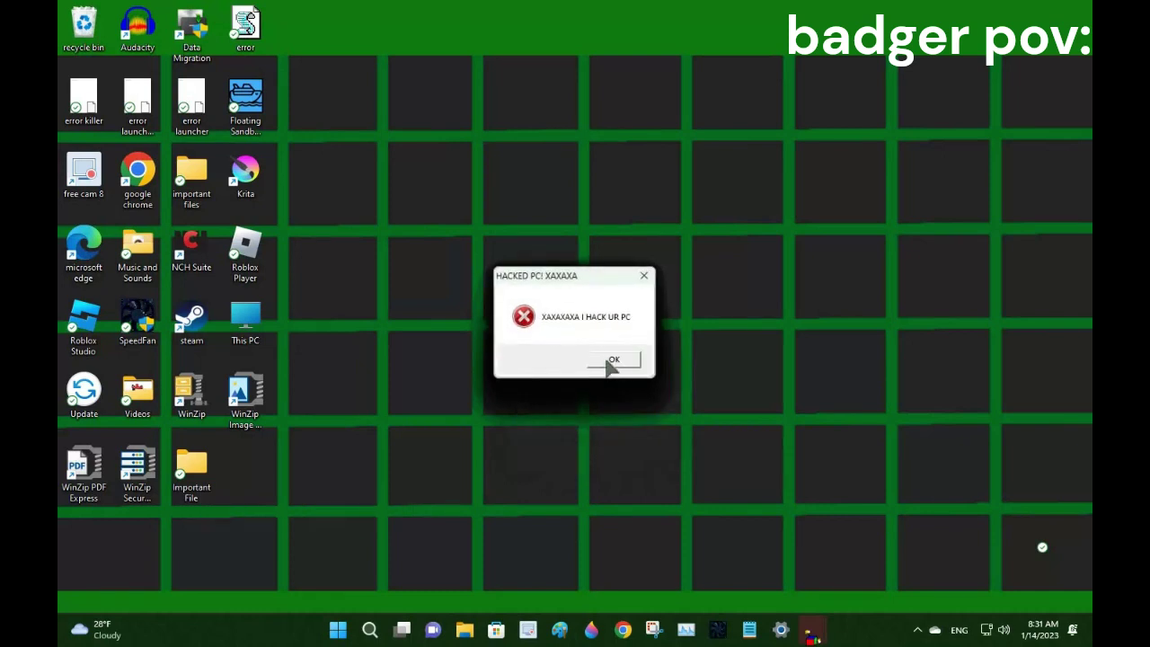